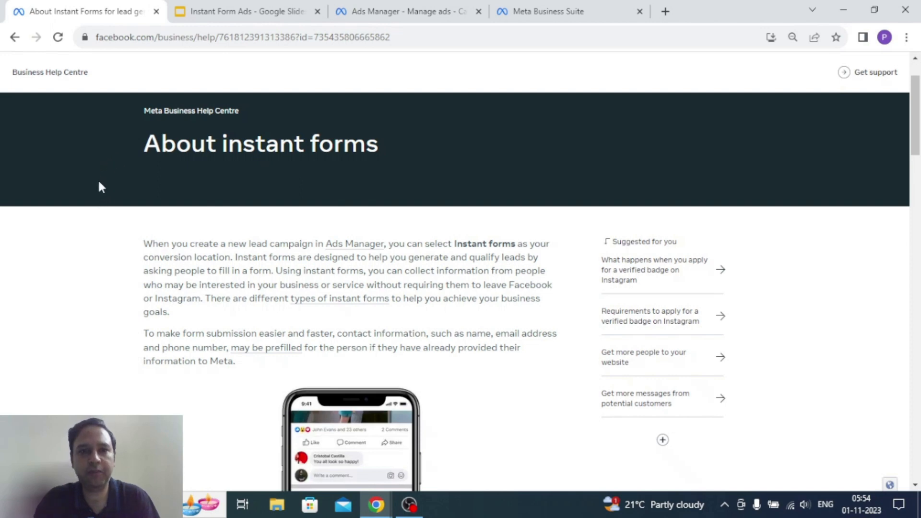
Read the help article's introduction to instant forms, including collecting leads without leaving Facebook or Instagram and prefilled contact information.
{"action": "left_click", "coordinate": [197, 37]}
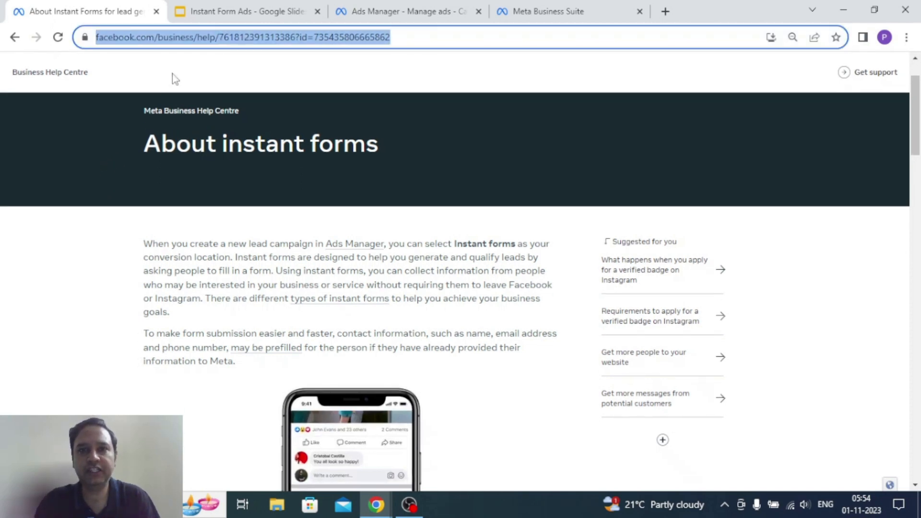
{"action": "left_click", "coordinate": [77, 229]}
{"action": "scroll", "coordinate": [78, 229], "scroll_direction": "down", "scroll_amount": 1}
{"action": "scroll", "coordinate": [78, 226], "scroll_direction": "down", "scroll_amount": 3}
{"action": "left_click_drag", "start_coordinate": [143, 109], "coordinate": [204, 162]}
{"action": "left_click_drag", "start_coordinate": [366, 151], "coordinate": [207, 163]}
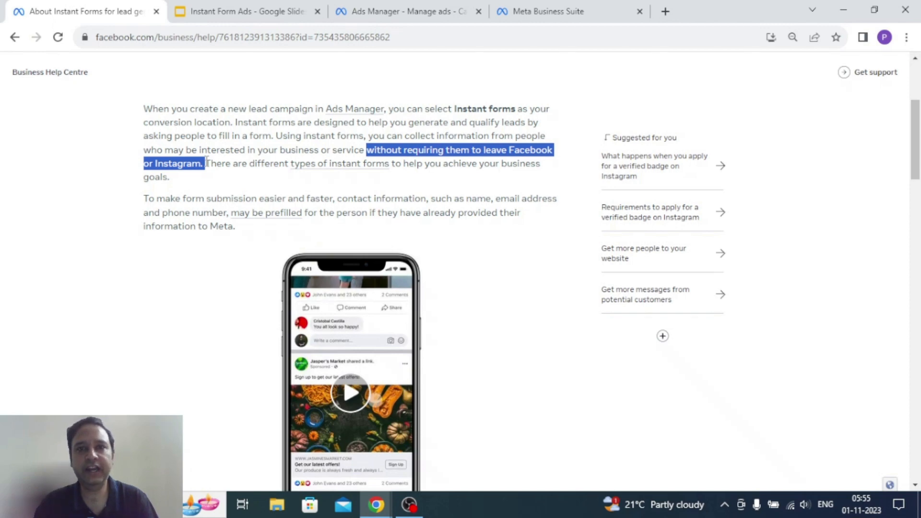
{"action": "left_click_drag", "start_coordinate": [143, 198], "coordinate": [344, 230]}
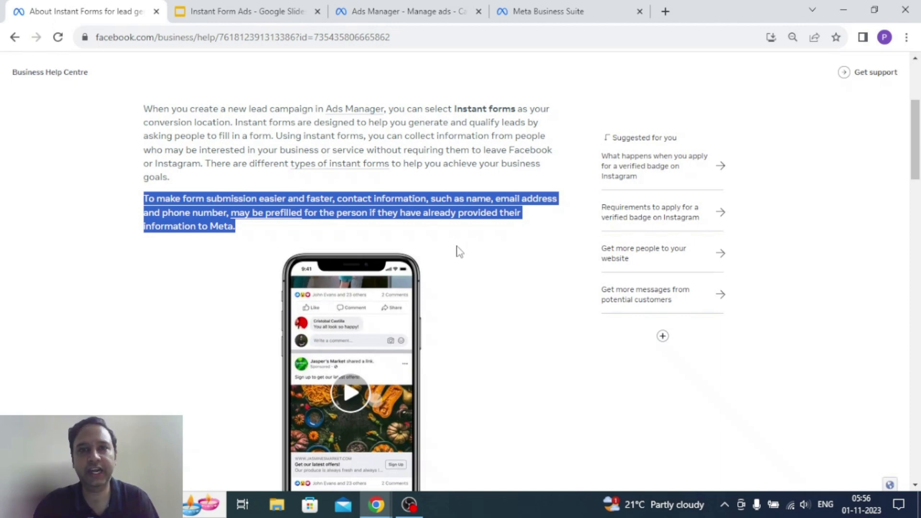
{"action": "left_click", "coordinate": [435, 247]}
{"action": "scroll", "coordinate": [453, 241], "scroll_direction": "down", "scroll_amount": 3}
{"action": "scroll", "coordinate": [454, 241], "scroll_direction": "up", "scroll_amount": 4}
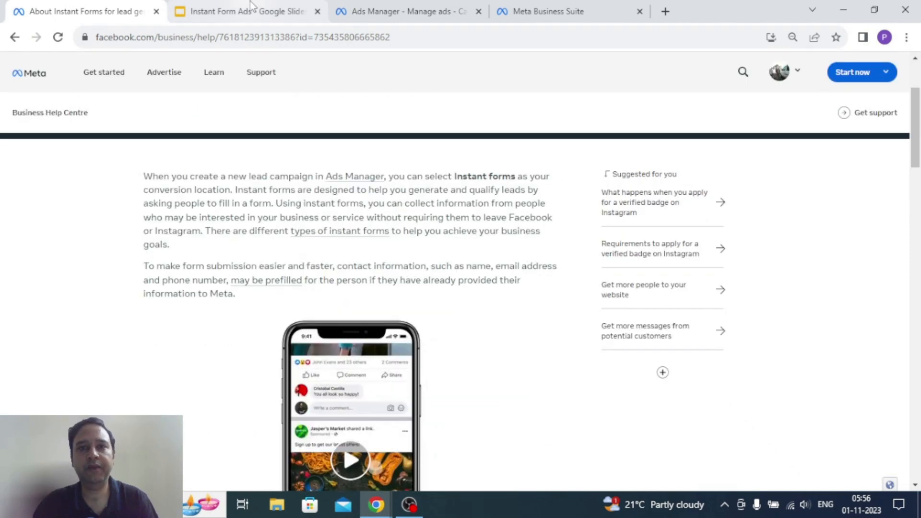
Switch to the Instant Form Ads slides and view the sample webinar form's questions and contact information fields.
{"action": "left_click", "coordinate": [250, 7]}
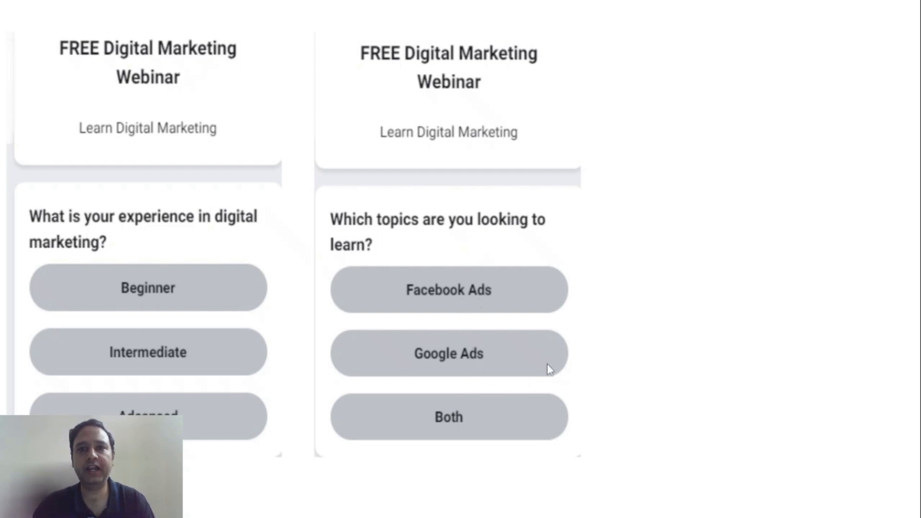
{"action": "key", "text": "Right"}
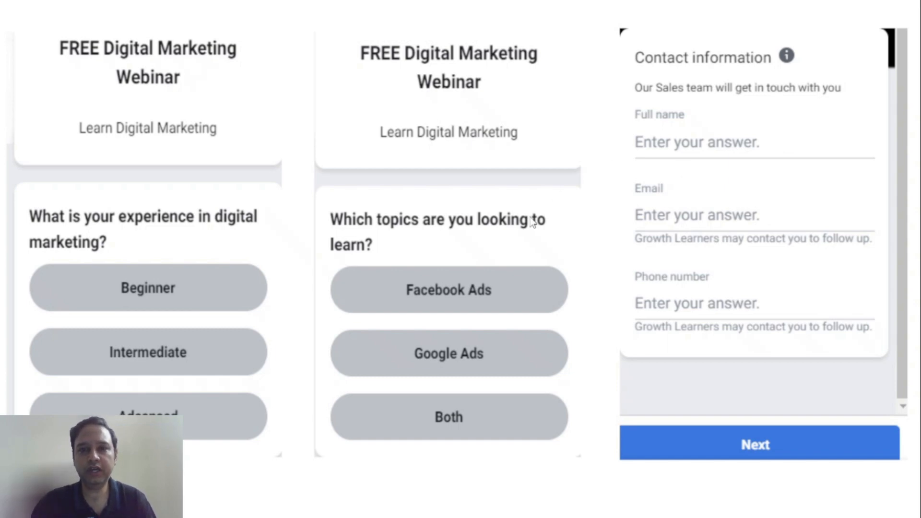
{"action": "left_click", "coordinate": [719, 225]}
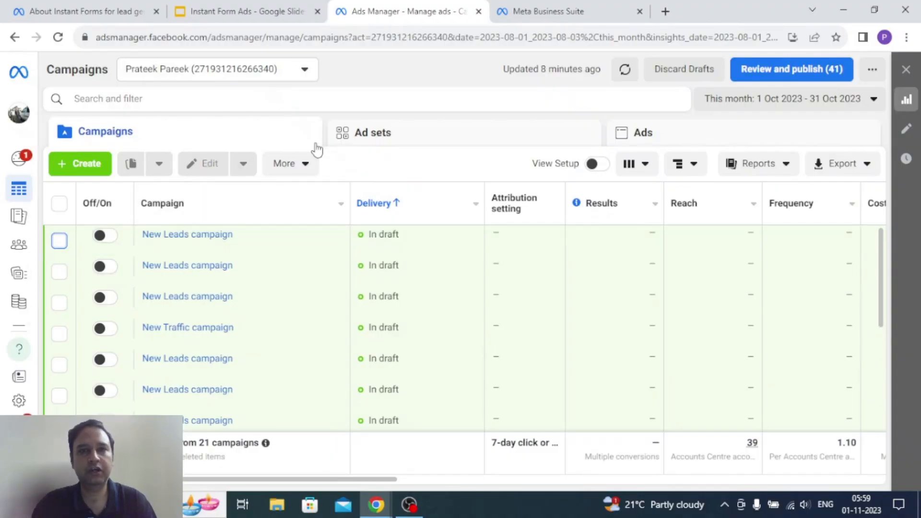
Create a new campaign in Ads Manager with the Leads objective and the Manual leads campaign setup.
{"action": "left_click", "coordinate": [89, 168]}
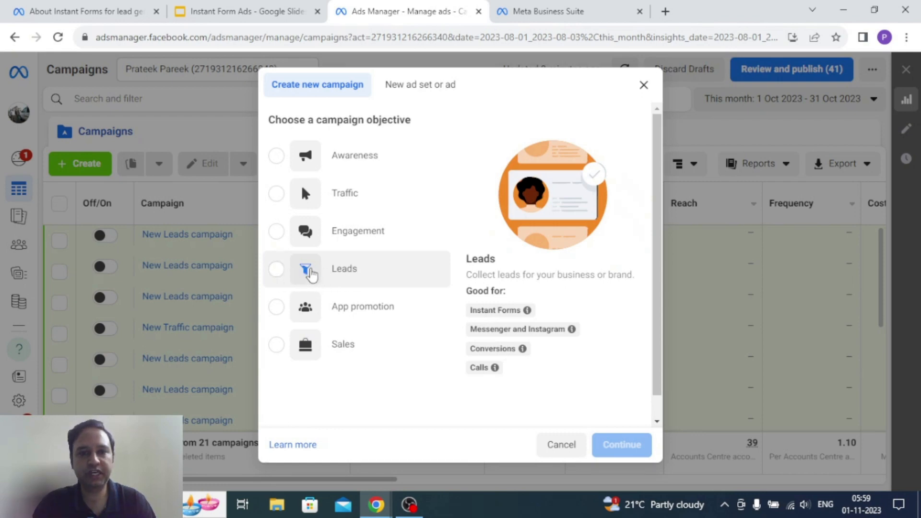
{"action": "left_click", "coordinate": [277, 270]}
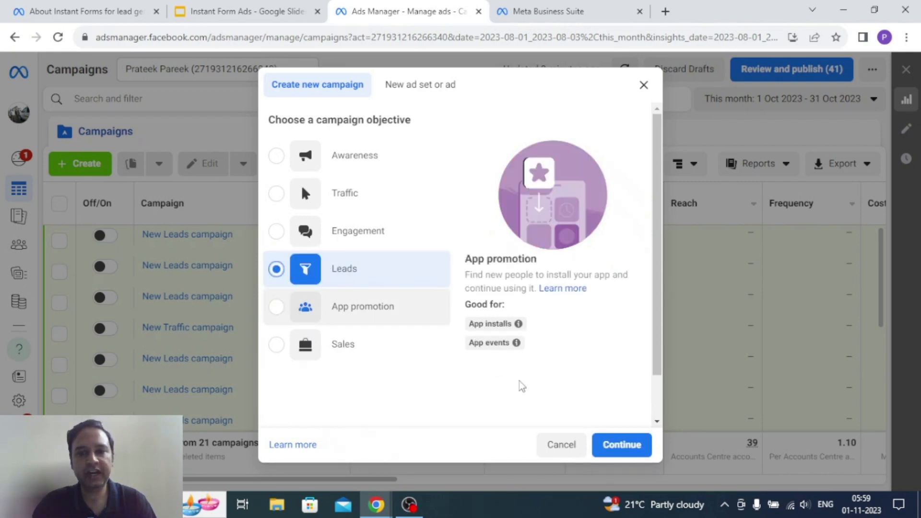
{"action": "left_click", "coordinate": [619, 446]}
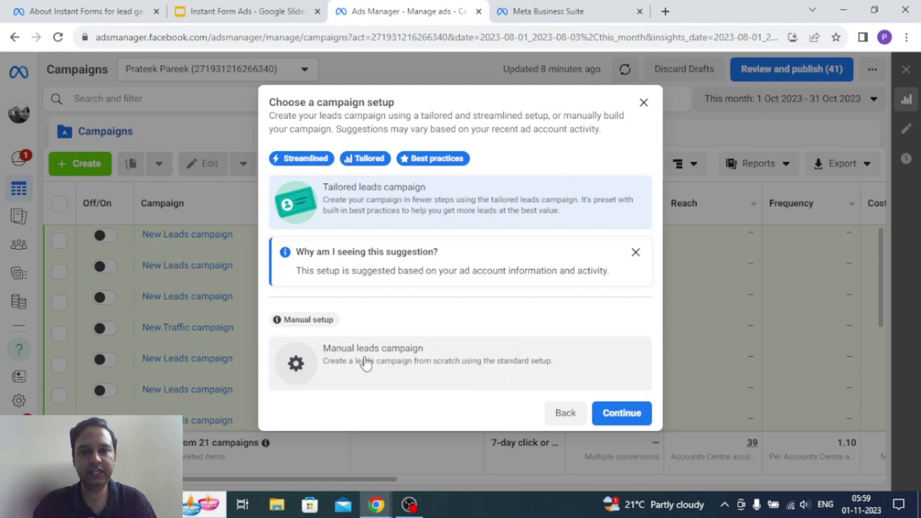
{"action": "left_click", "coordinate": [384, 362]}
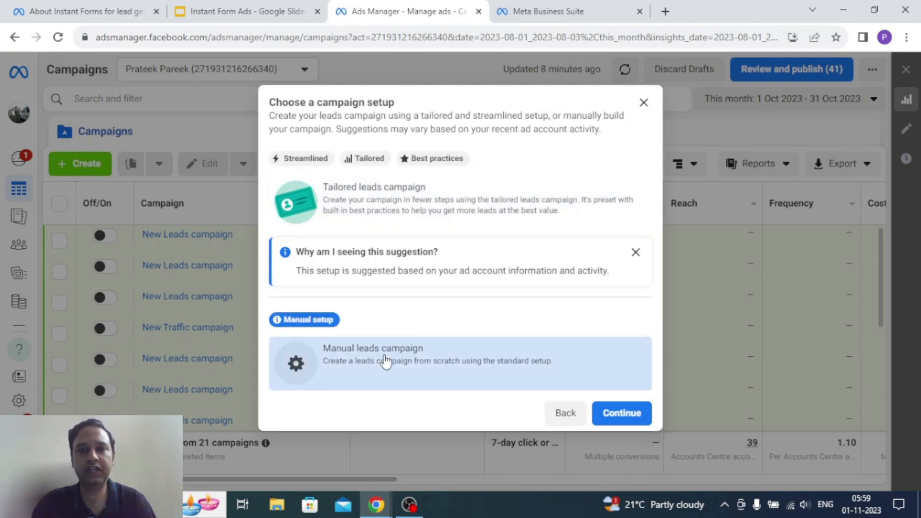
{"action": "left_click", "coordinate": [618, 413]}
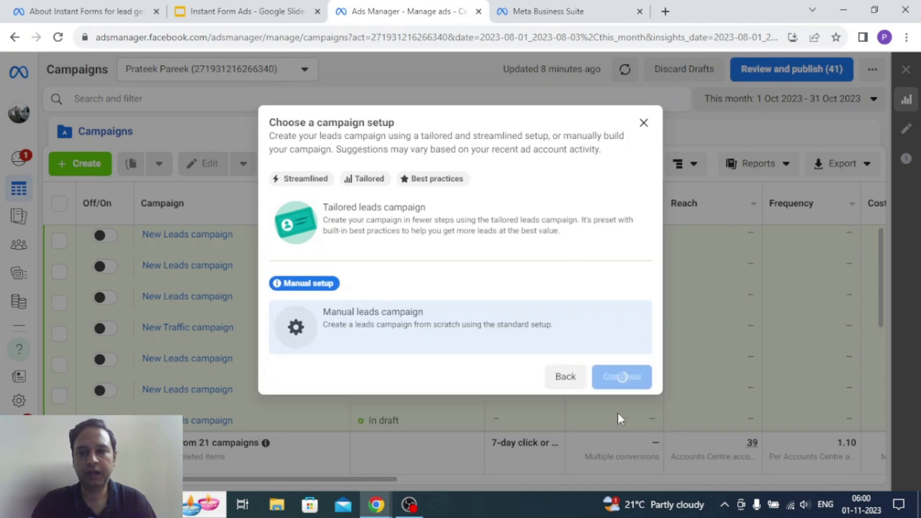
Name the campaign Instant Form Leads, keep the other campaign settings, and proceed to the ad set.
{"action": "left_click", "coordinate": [401, 175]}
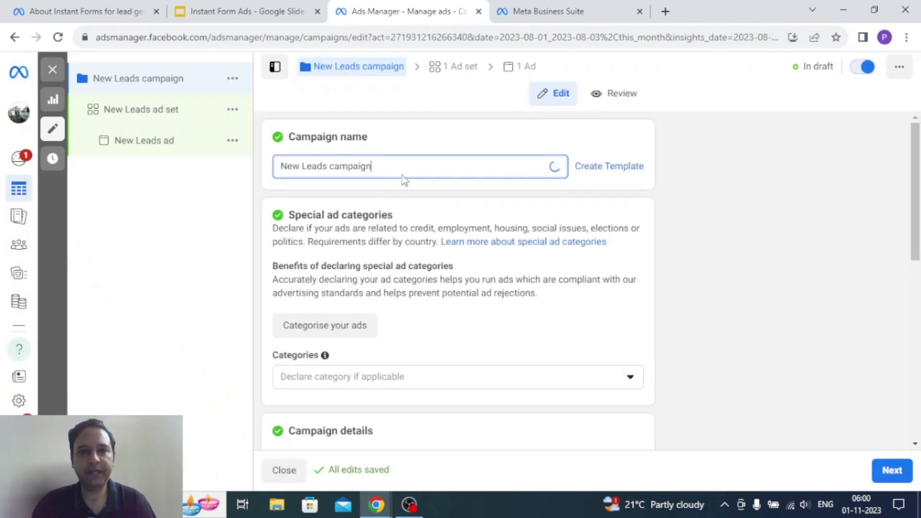
{"action": "left_click_drag", "start_coordinate": [417, 169], "coordinate": [273, 172]}
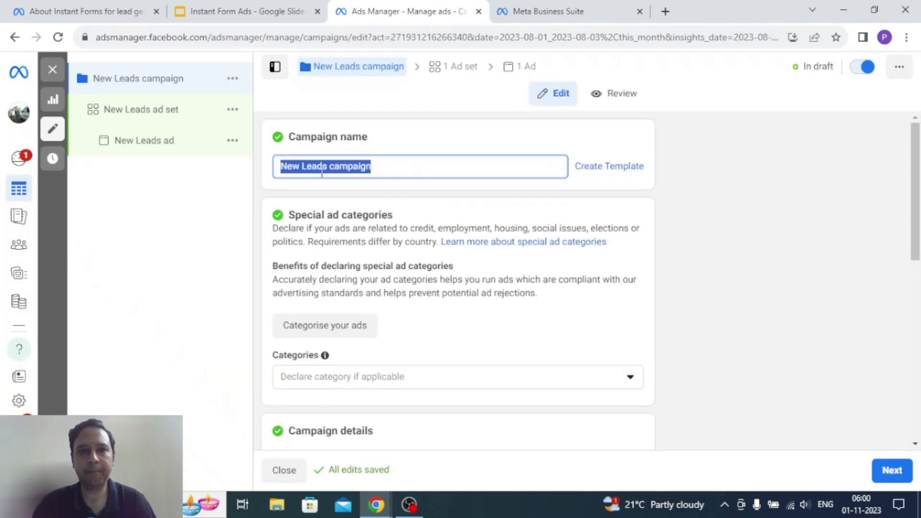
{"action": "type", "text": "Instant Form Leads"}
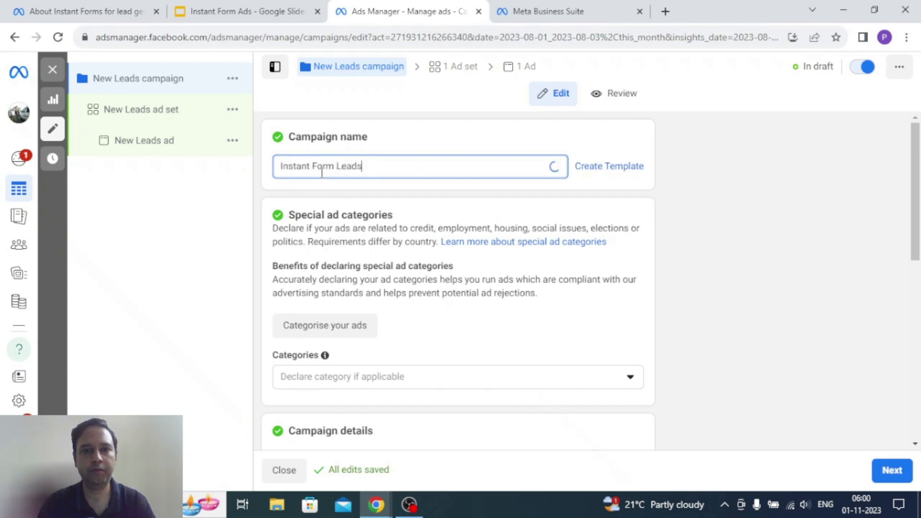
{"action": "left_click", "coordinate": [669, 259]}
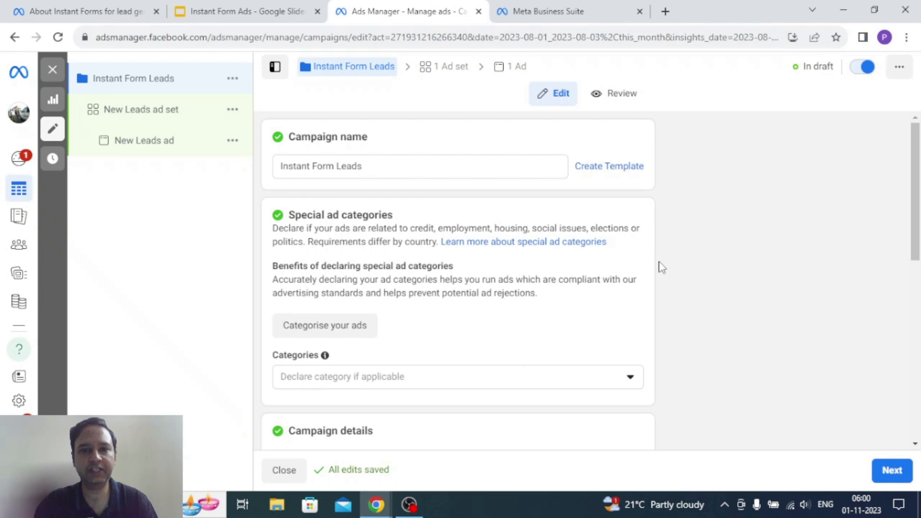
{"action": "scroll", "coordinate": [686, 259], "scroll_direction": "down", "scroll_amount": 5}
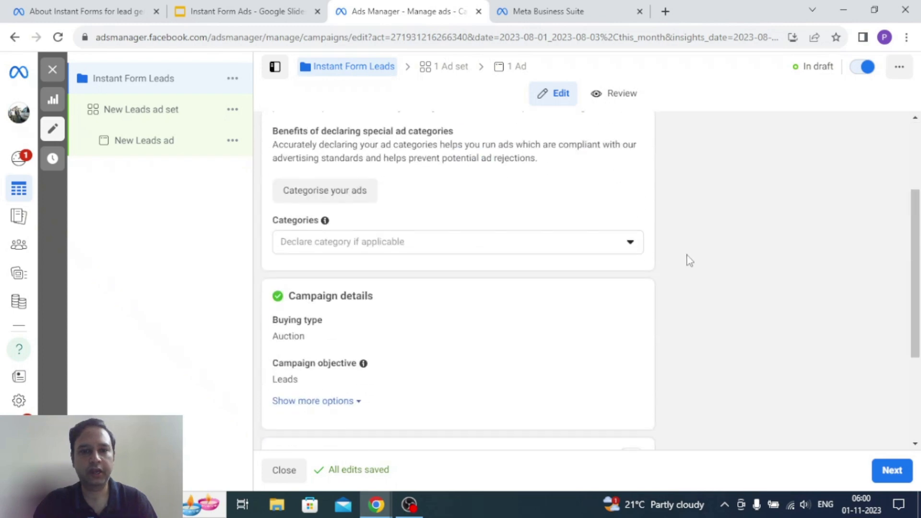
{"action": "scroll", "coordinate": [698, 335], "scroll_direction": "down", "scroll_amount": 1}
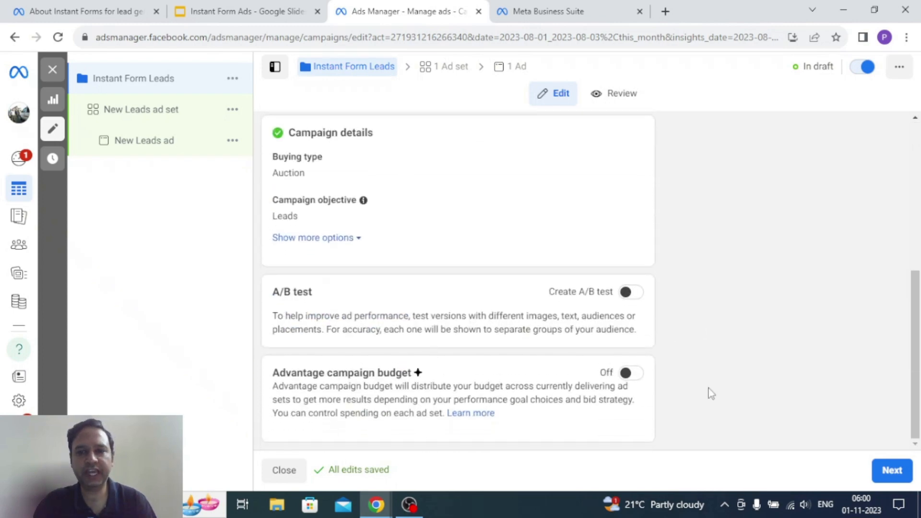
{"action": "left_click", "coordinate": [888, 473]}
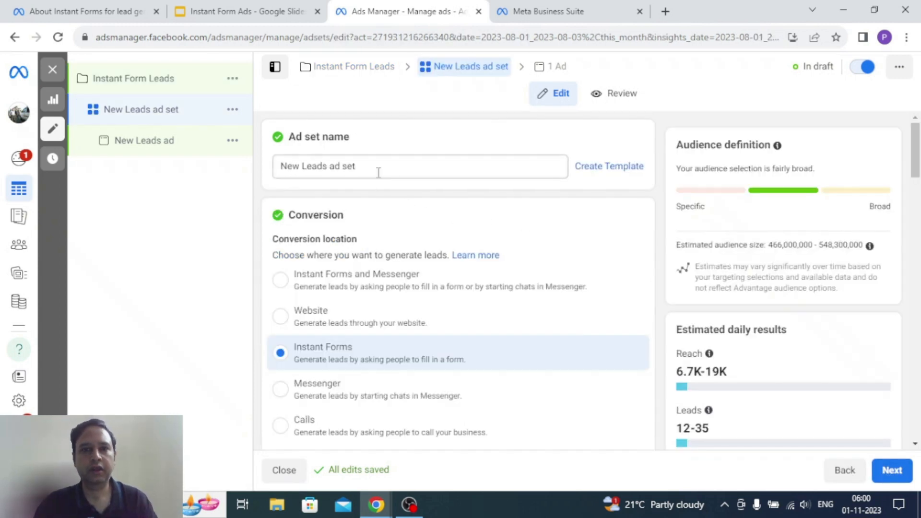
{"action": "left_click", "coordinate": [383, 167]}
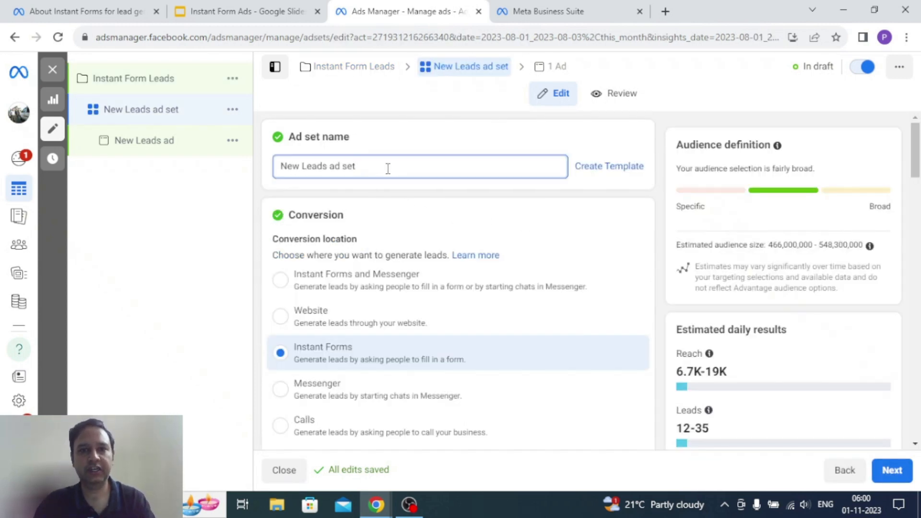
{"action": "left_click_drag", "start_coordinate": [388, 168], "coordinate": [269, 170]}
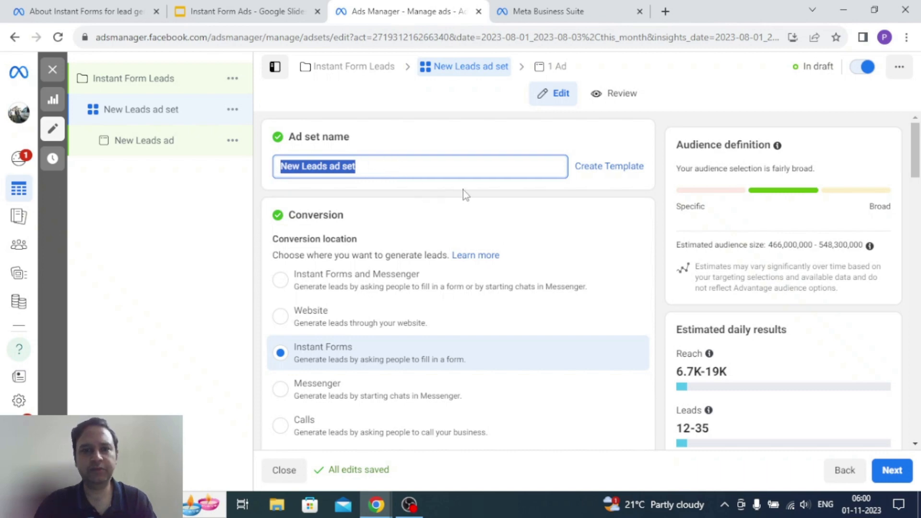
{"action": "left_click", "coordinate": [479, 196]}
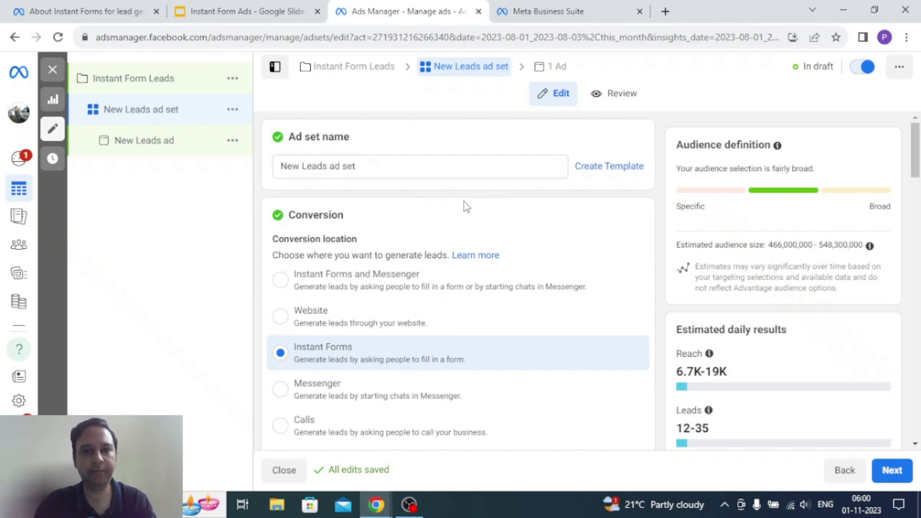
Examine the ad set's conversion location options against the help article's note on choosing instant forms as the conversion location.
{"action": "scroll", "coordinate": [464, 201], "scroll_direction": "down", "scroll_amount": 1}
{"action": "left_click_drag", "start_coordinate": [271, 167], "coordinate": [449, 188]}
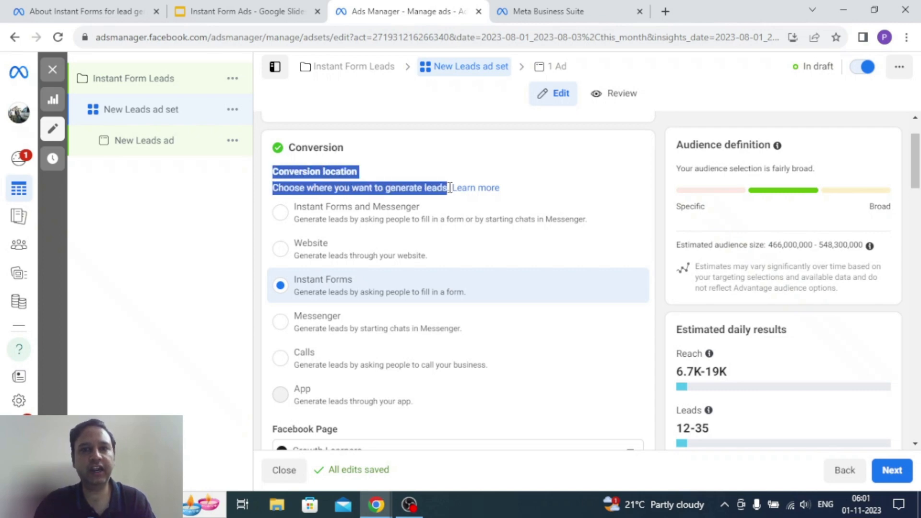
{"action": "left_click", "coordinate": [144, 12]}
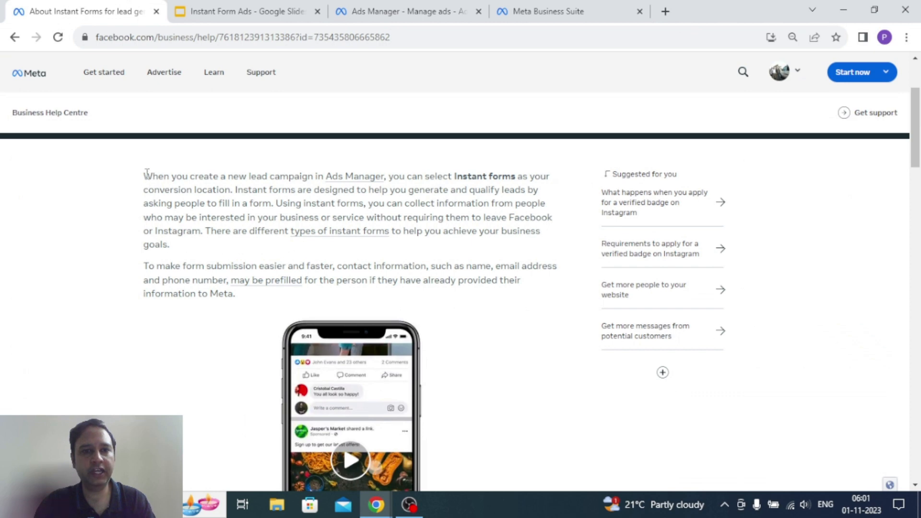
{"action": "left_click_drag", "start_coordinate": [391, 176], "coordinate": [230, 189]}
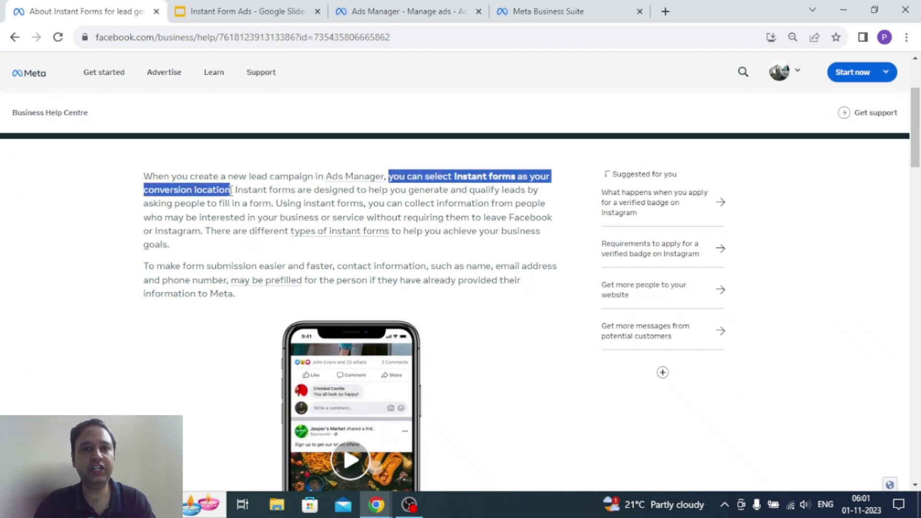
{"action": "left_click", "coordinate": [386, 4]}
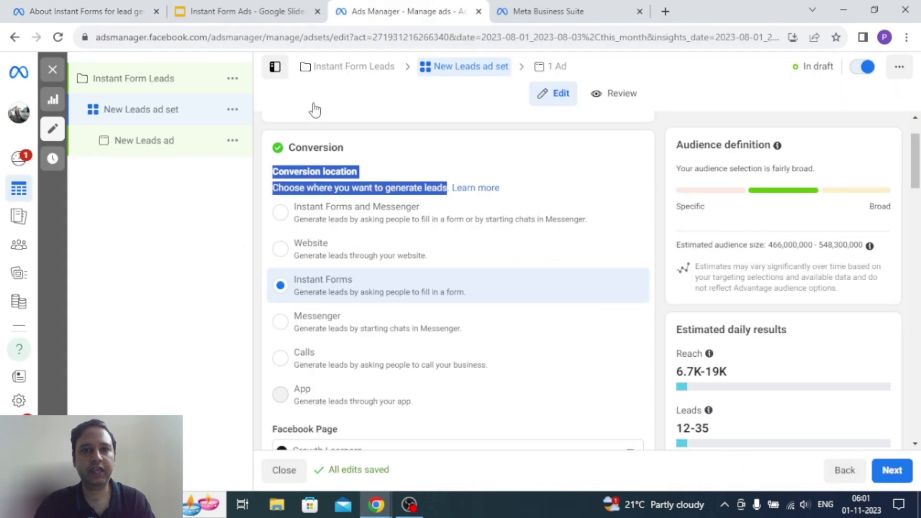
{"action": "left_click", "coordinate": [258, 214]}
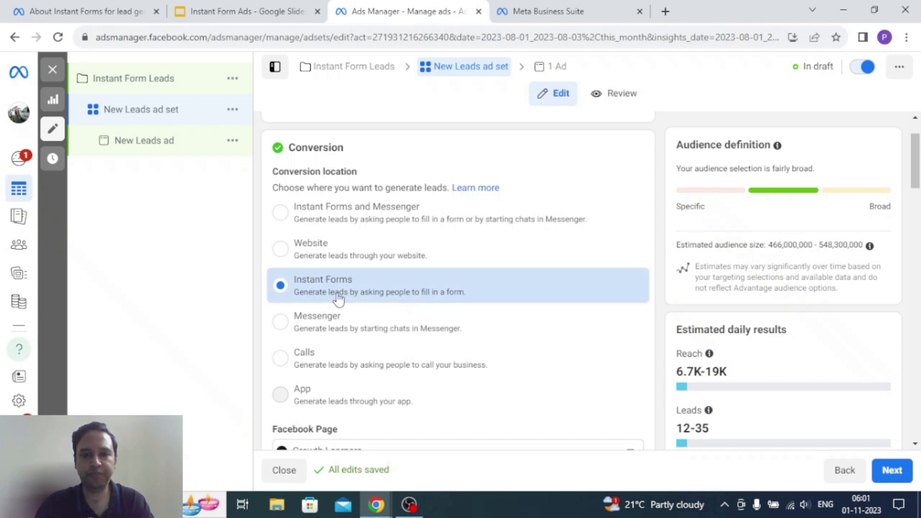
Set the ad set's performance goal to Maximise number of conversion leads.
{"action": "scroll", "coordinate": [452, 305], "scroll_direction": "down", "scroll_amount": 7}
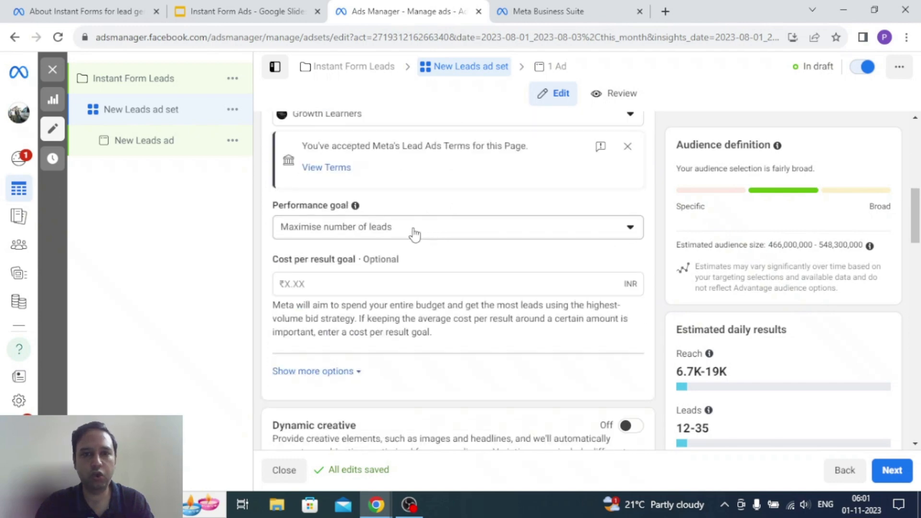
{"action": "left_click", "coordinate": [508, 236]}
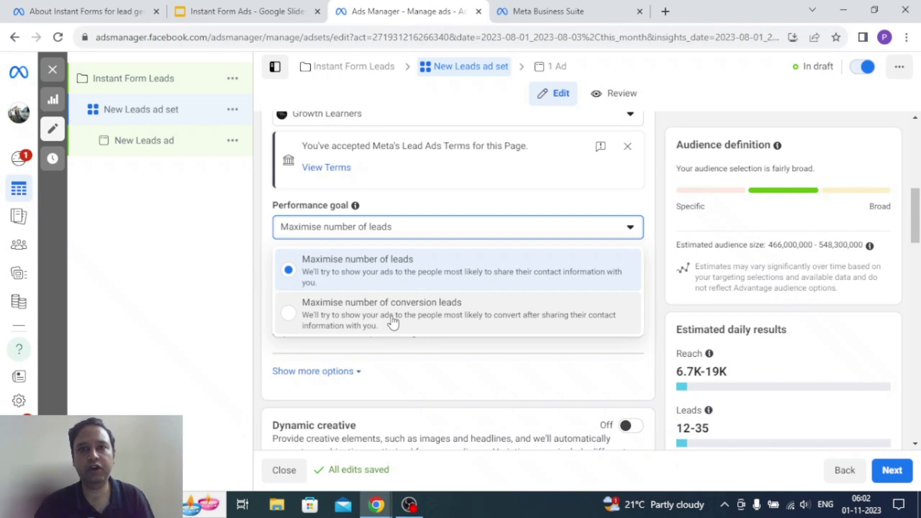
{"action": "left_click", "coordinate": [290, 320]}
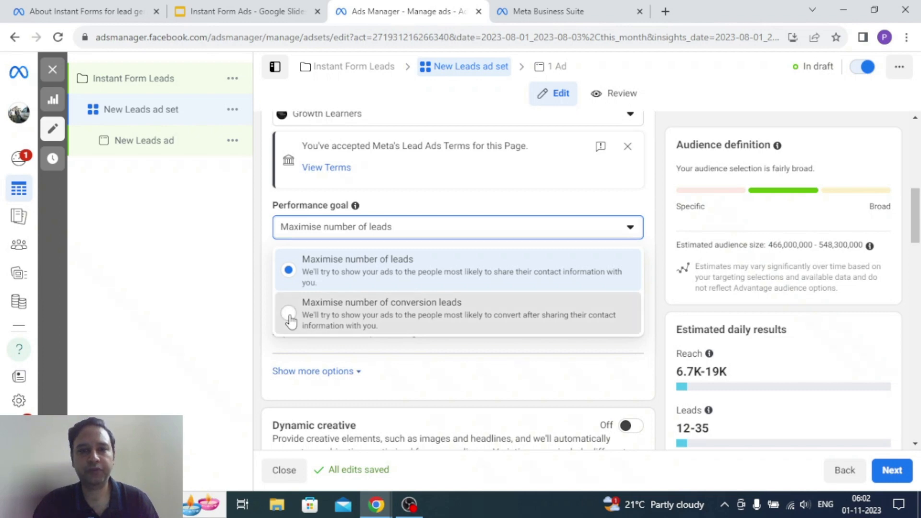
Keep the ad set's default budget, schedule, audience and Advantage+ placements, and proceed to the ad.
{"action": "scroll", "coordinate": [481, 259], "scroll_direction": "down", "scroll_amount": 3}
{"action": "scroll", "coordinate": [384, 205], "scroll_direction": "down", "scroll_amount": 4}
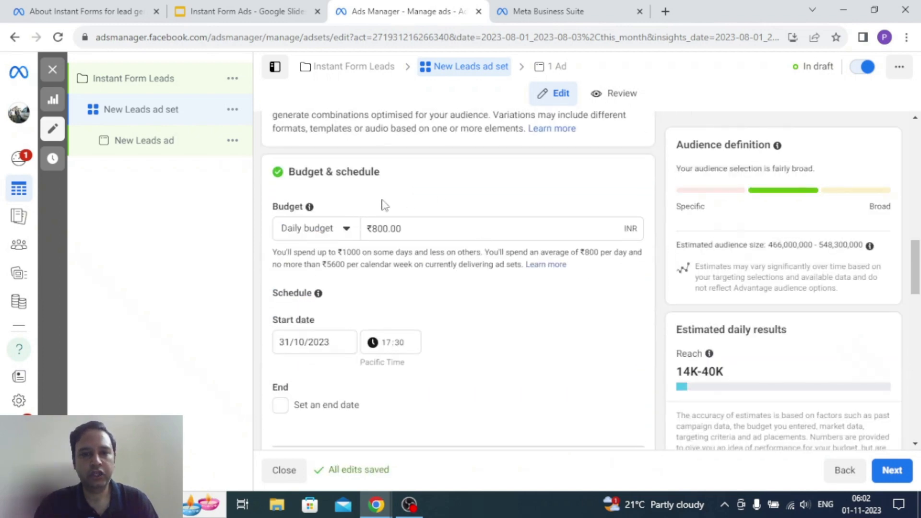
{"action": "scroll", "coordinate": [427, 285], "scroll_direction": "down", "scroll_amount": 1}
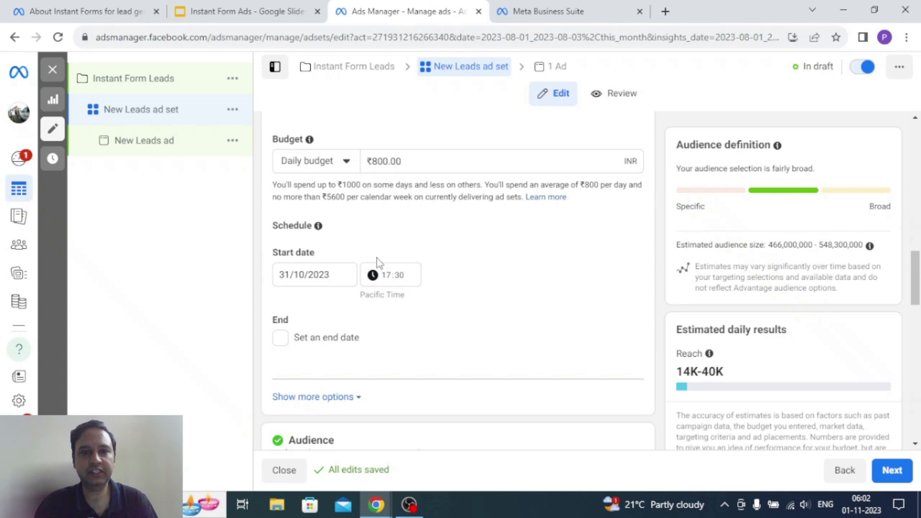
{"action": "scroll", "coordinate": [449, 288], "scroll_direction": "down", "scroll_amount": 1}
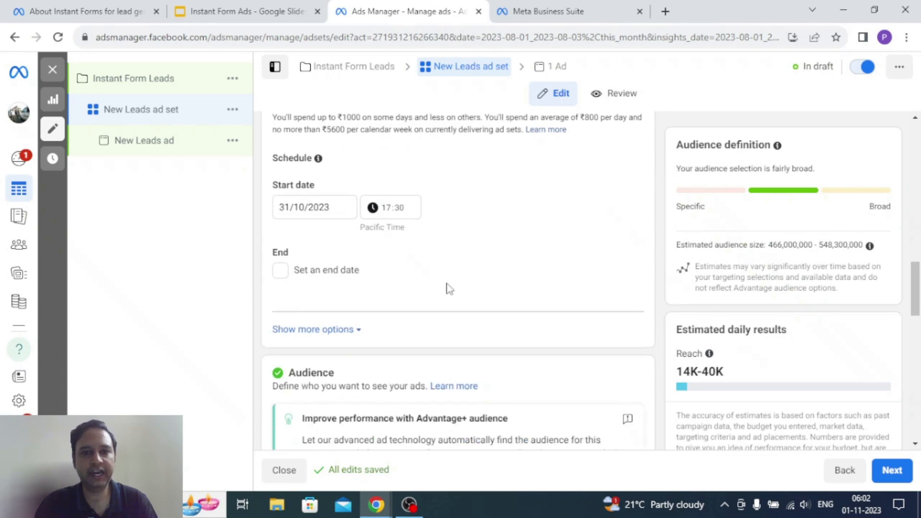
{"action": "scroll", "coordinate": [477, 273], "scroll_direction": "down", "scroll_amount": 2}
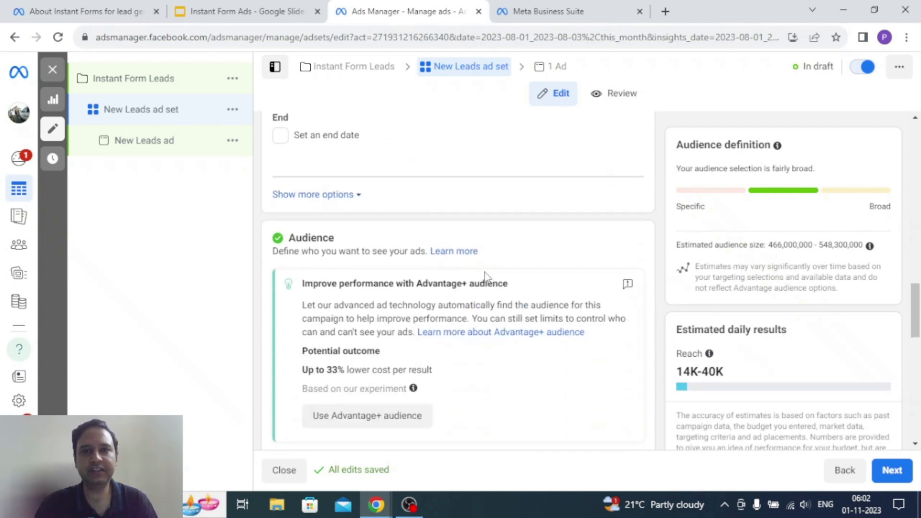
{"action": "scroll", "coordinate": [500, 276], "scroll_direction": "down", "scroll_amount": 1}
{"action": "scroll", "coordinate": [501, 276], "scroll_direction": "down", "scroll_amount": 1}
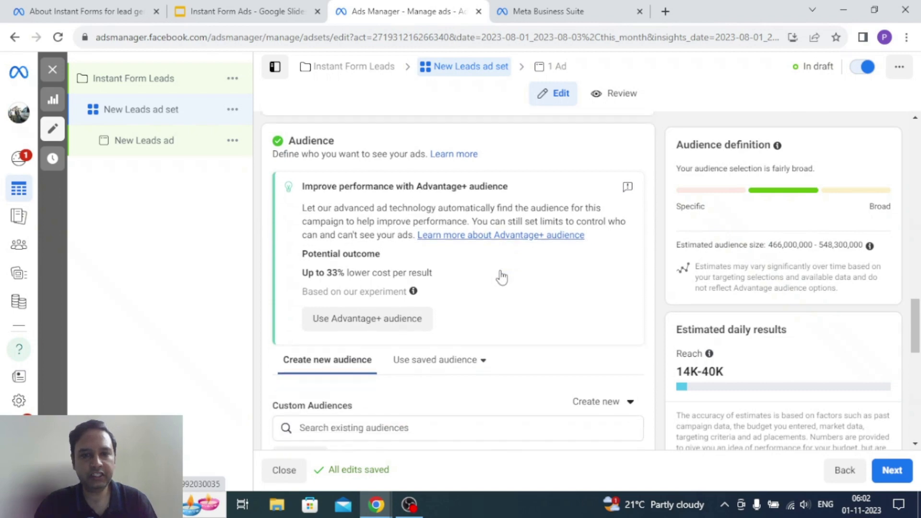
{"action": "scroll", "coordinate": [502, 276], "scroll_direction": "down", "scroll_amount": 4}
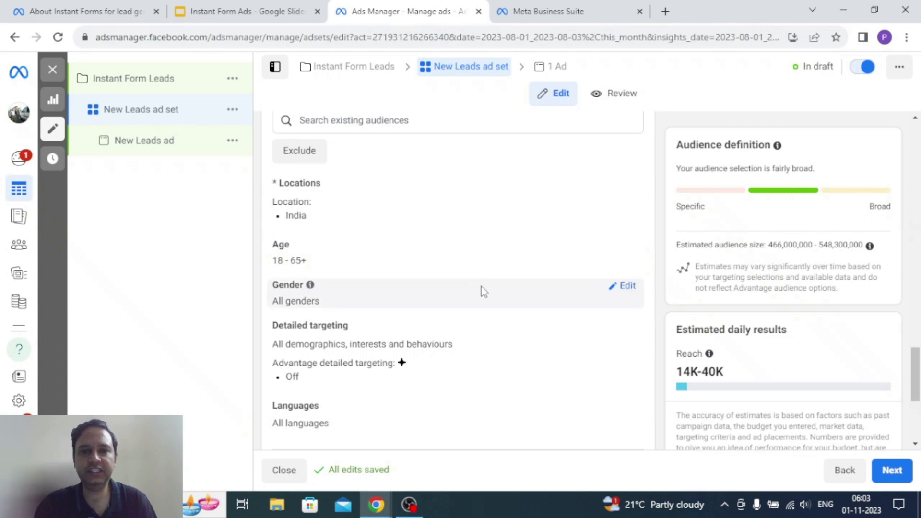
{"action": "scroll", "coordinate": [504, 292], "scroll_direction": "down", "scroll_amount": 3}
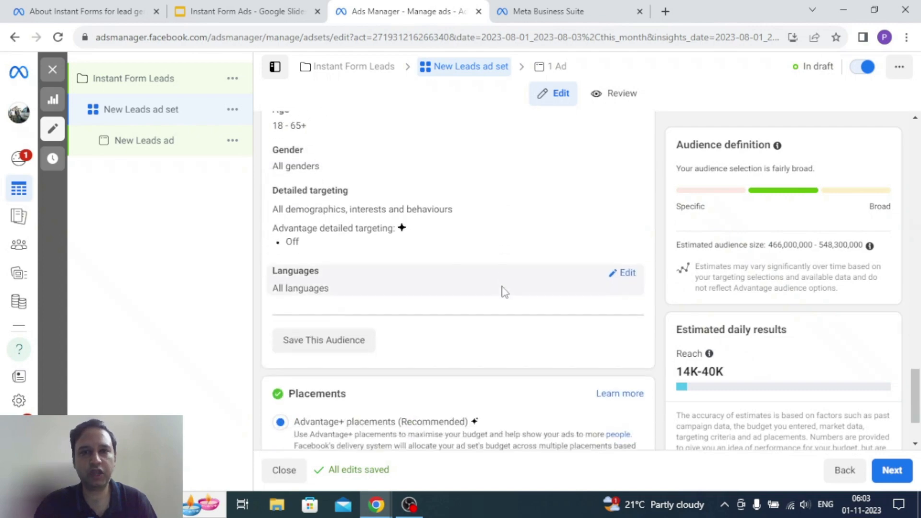
{"action": "scroll", "coordinate": [497, 285], "scroll_direction": "down", "scroll_amount": 2}
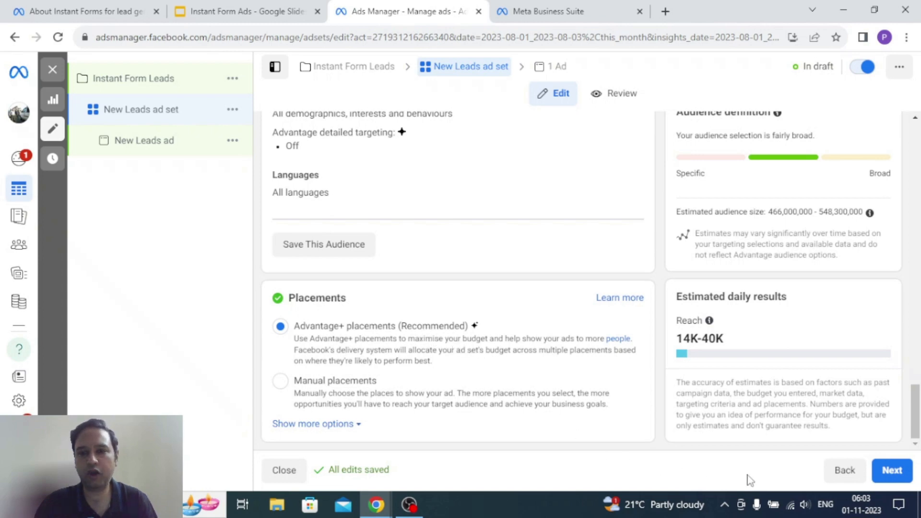
{"action": "left_click", "coordinate": [891, 479]}
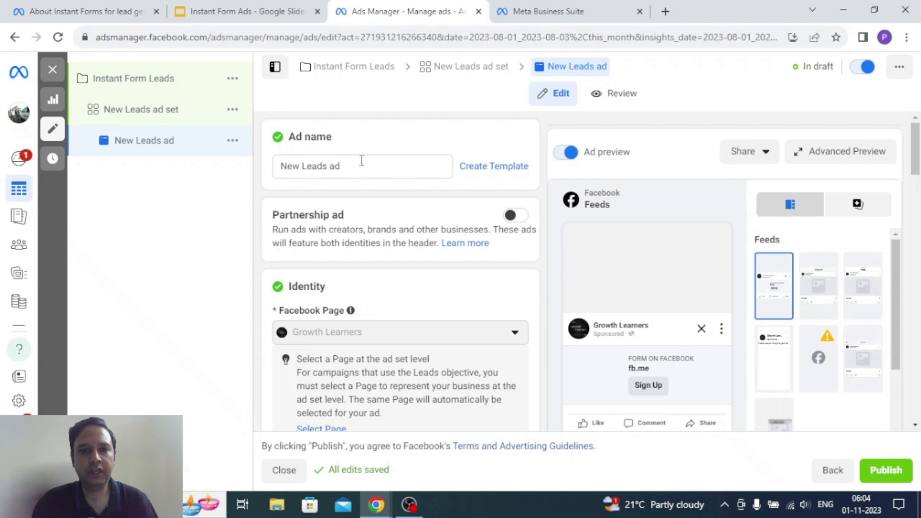
Examine the ad's name, identity and format settings and the ad setup choices, leaving Create Ad selected.
{"action": "left_click_drag", "start_coordinate": [349, 164], "coordinate": [261, 165]}
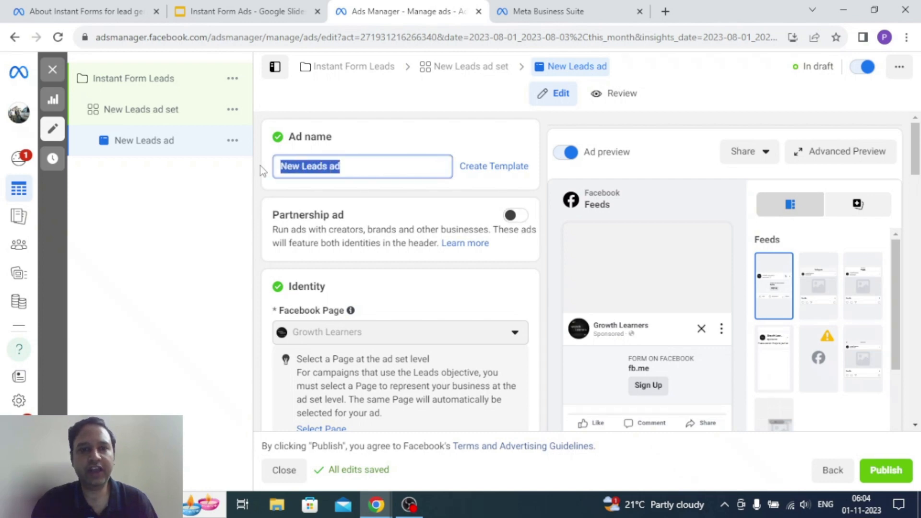
{"action": "left_click", "coordinate": [539, 254]}
{"action": "scroll", "coordinate": [540, 253], "scroll_direction": "down", "scroll_amount": 4}
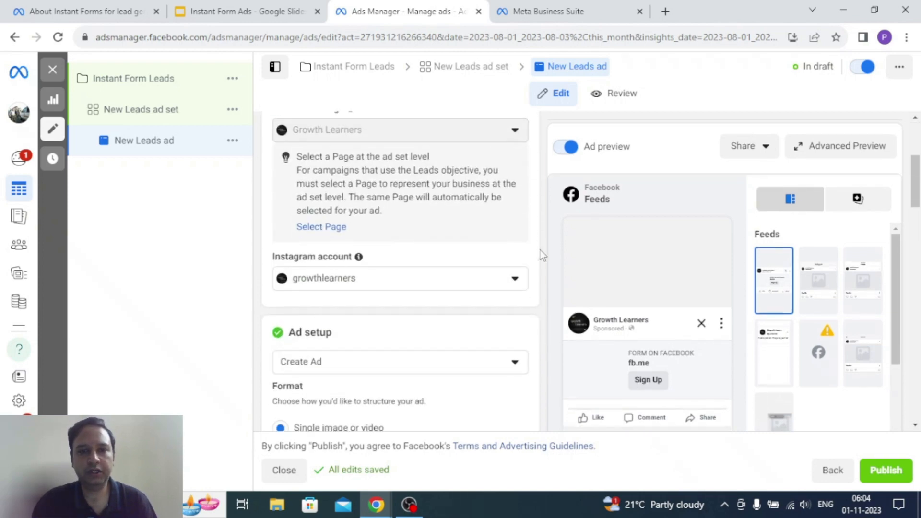
{"action": "scroll", "coordinate": [540, 249], "scroll_direction": "down", "scroll_amount": 4}
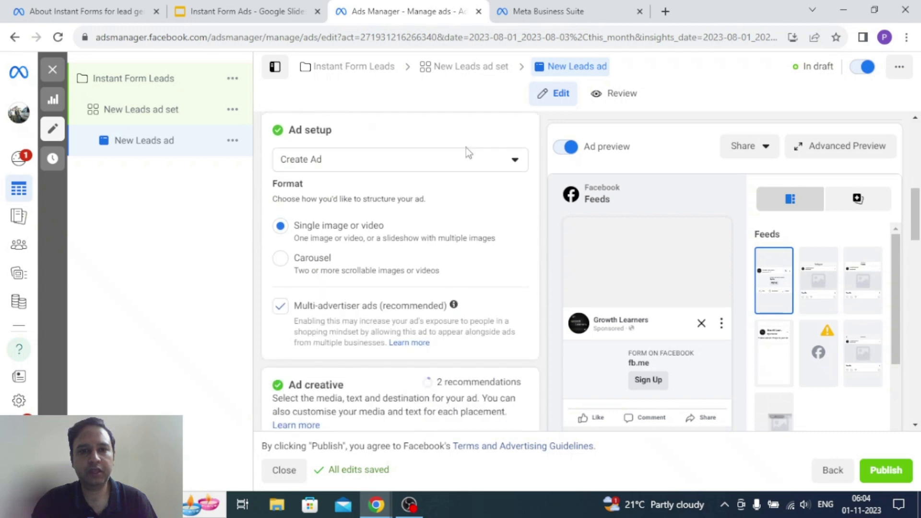
{"action": "left_click_drag", "start_coordinate": [294, 135], "coordinate": [321, 136]}
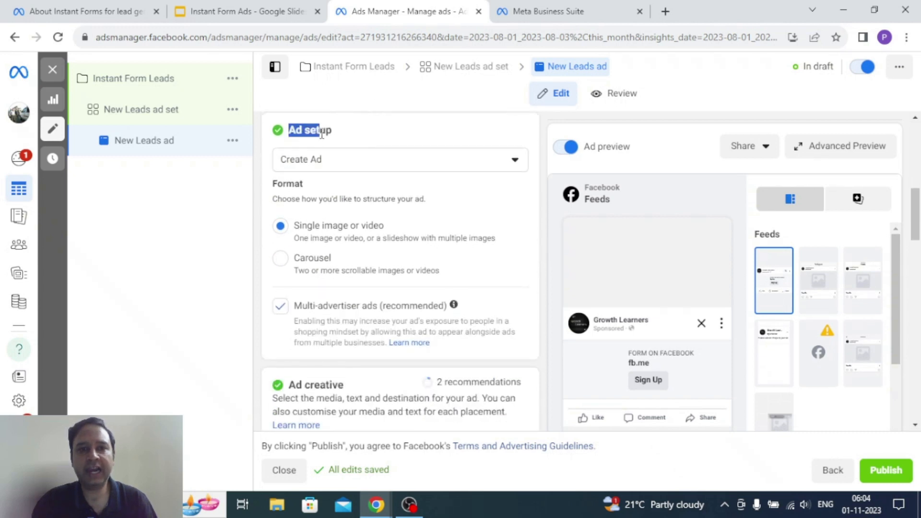
{"action": "left_click", "coordinate": [363, 136]}
{"action": "left_click", "coordinate": [354, 166]}
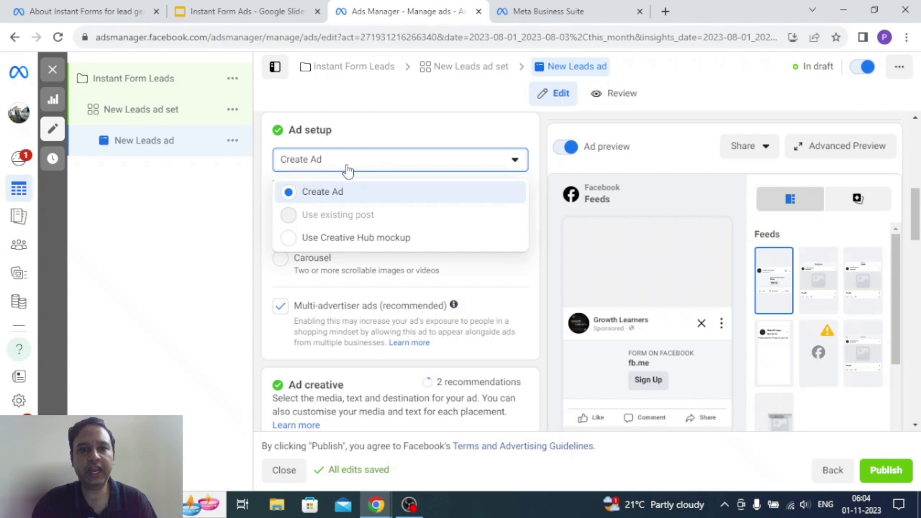
{"action": "mouse_move", "coordinate": [321, 208]}
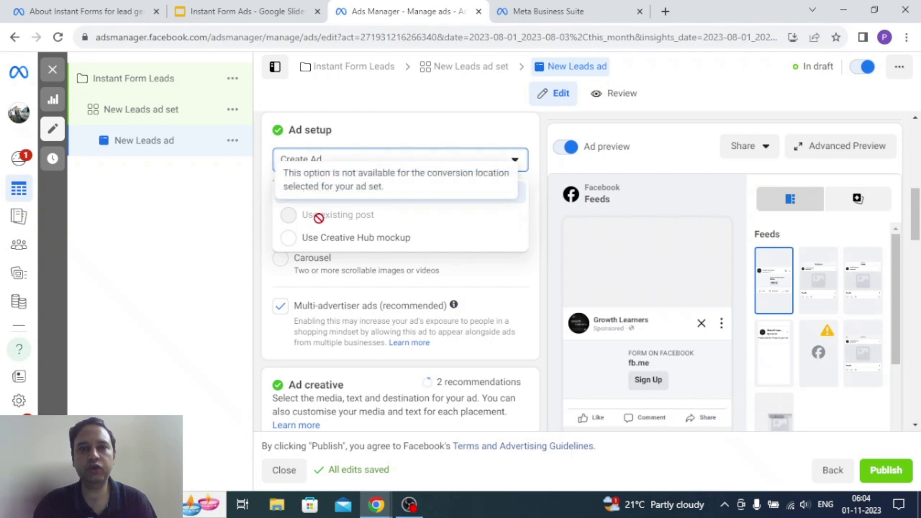
{"action": "left_click", "coordinate": [429, 160]}
{"action": "left_click", "coordinate": [428, 159]}
{"action": "left_click", "coordinate": [428, 159]}
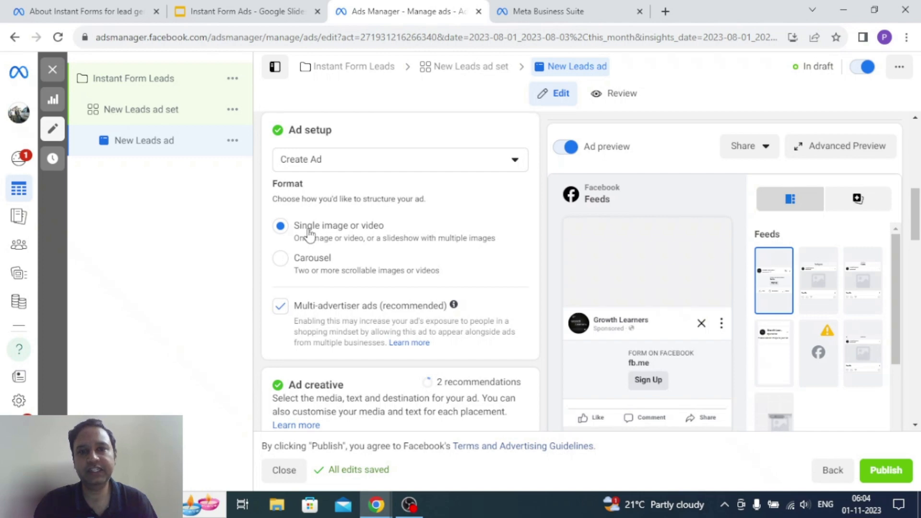
Add the 1080 × 1080 Free Webinar Digital Marketing LIVE Training account image to the ad, with original crops and default optimisations.
{"action": "scroll", "coordinate": [291, 309], "scroll_direction": "down", "scroll_amount": 4}
{"action": "scroll", "coordinate": [356, 300], "scroll_direction": "down", "scroll_amount": 1}
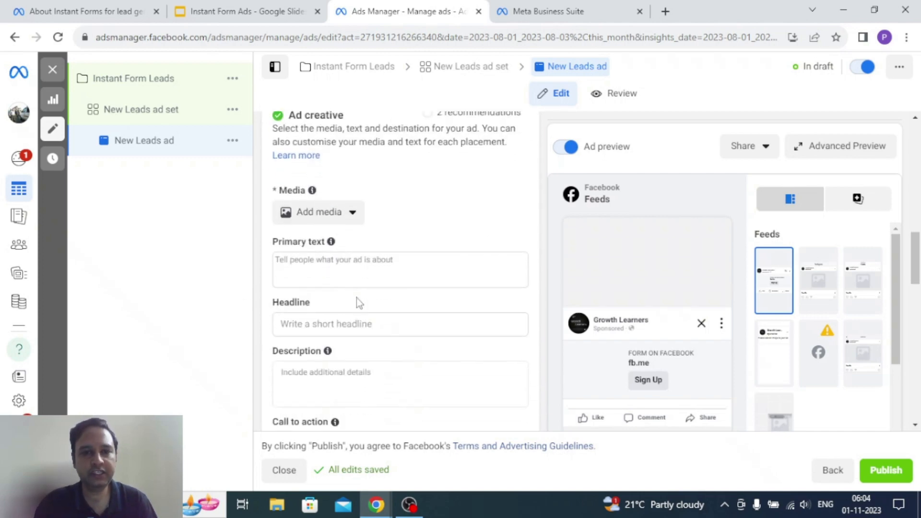
{"action": "left_click", "coordinate": [352, 223]}
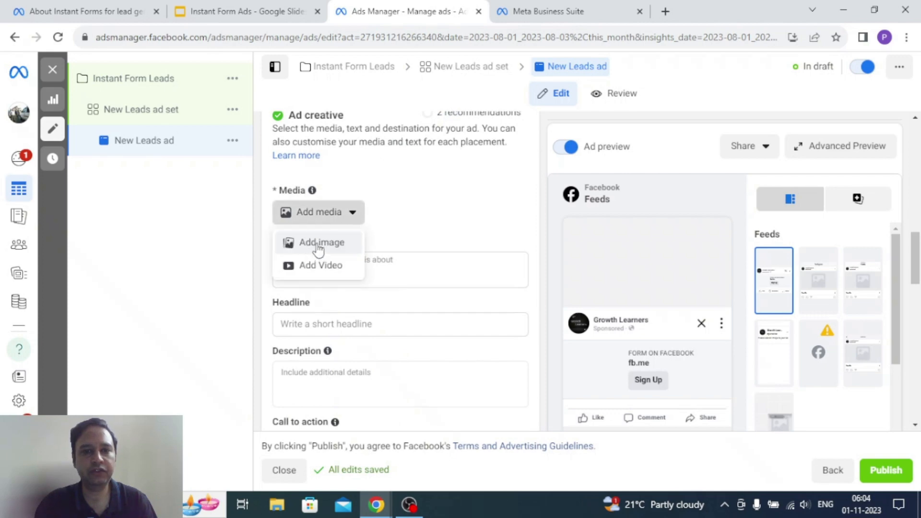
{"action": "left_click", "coordinate": [319, 248]}
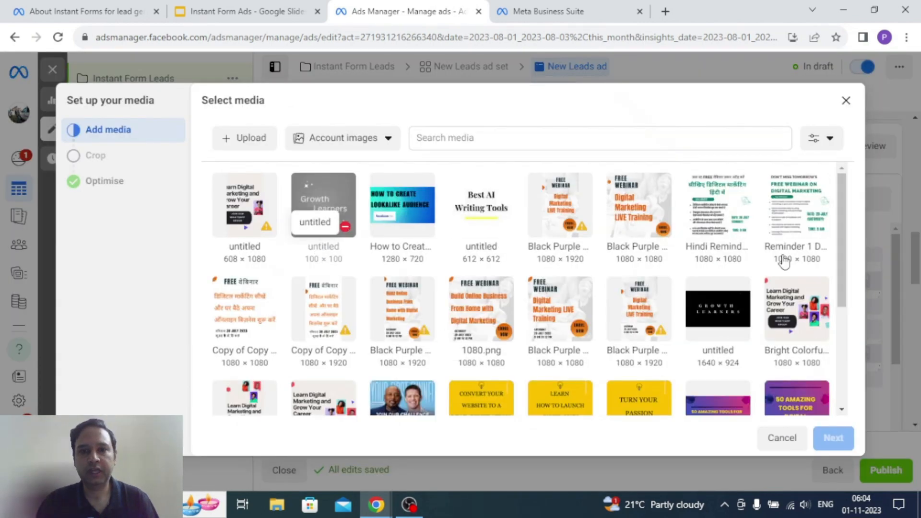
{"action": "left_click", "coordinate": [637, 221]}
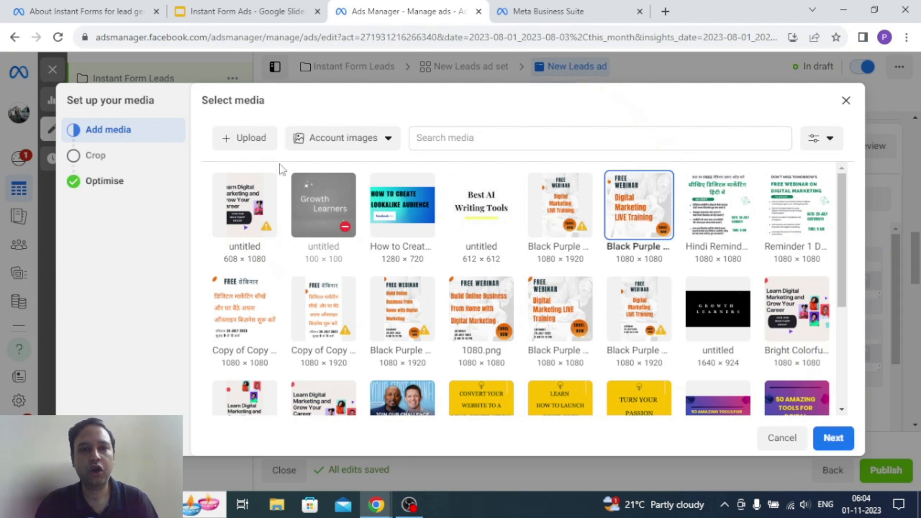
{"action": "left_click", "coordinate": [243, 139]}
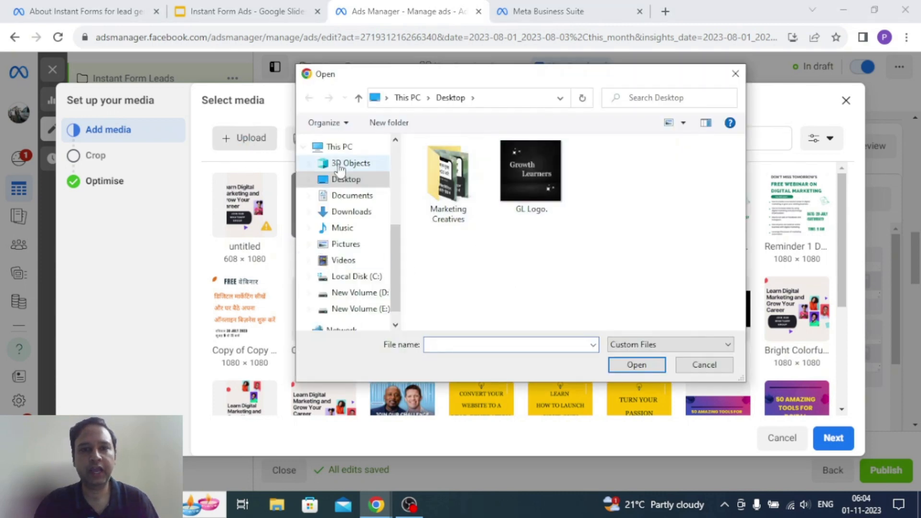
{"action": "left_click", "coordinate": [698, 366]}
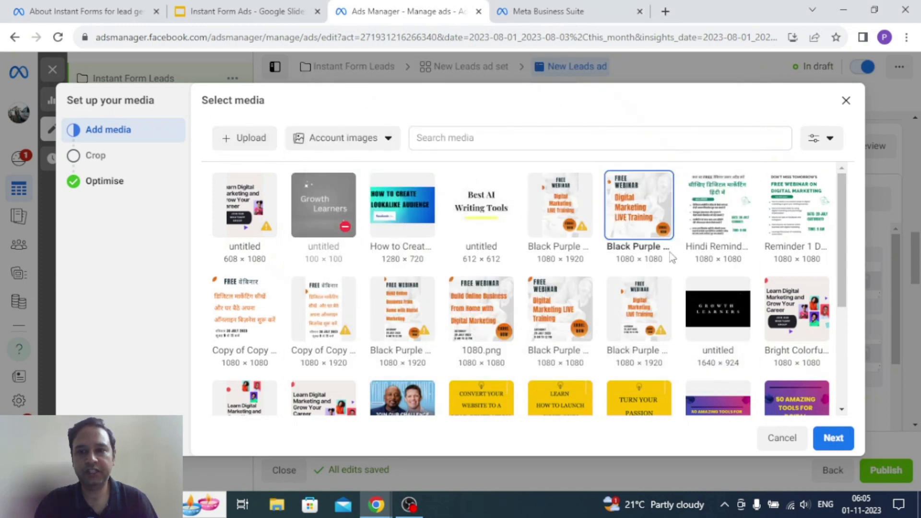
{"action": "left_click", "coordinate": [833, 444]}
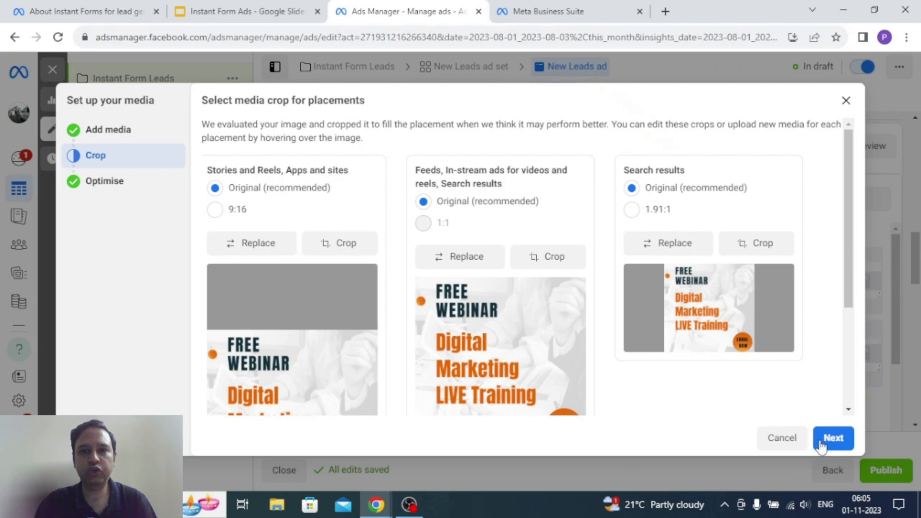
{"action": "left_click", "coordinate": [833, 437]}
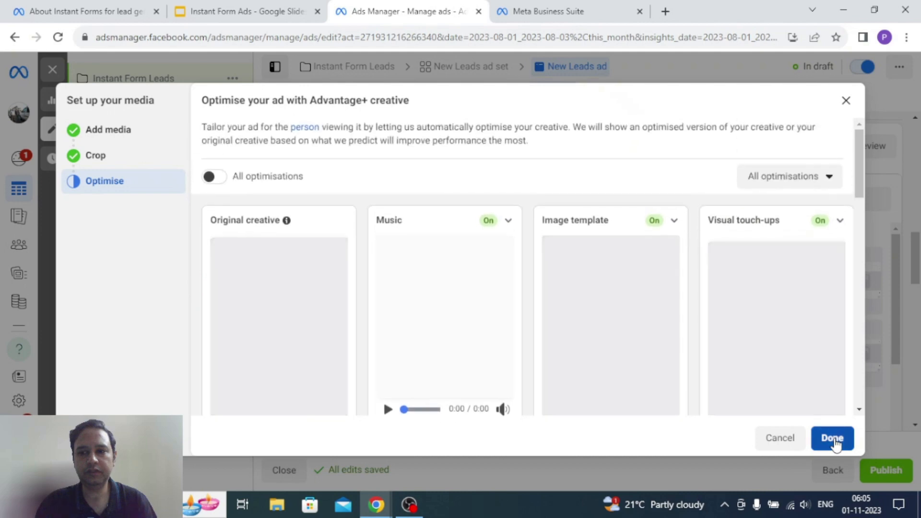
{"action": "left_click", "coordinate": [833, 439]}
Enter "Learn Digital Marketing For FREE" as the ad's primary text.
{"action": "scroll", "coordinate": [539, 254], "scroll_direction": "down", "scroll_amount": 5}
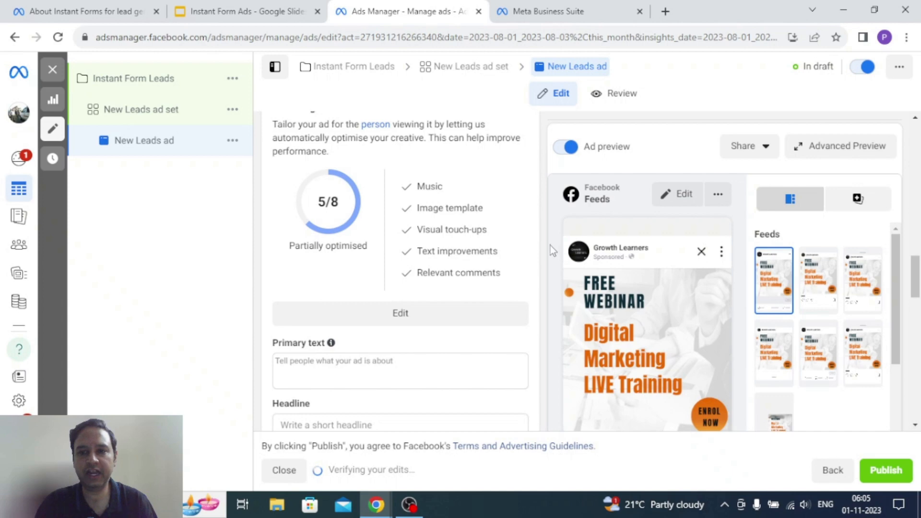
{"action": "scroll", "coordinate": [545, 244], "scroll_direction": "down", "scroll_amount": 3}
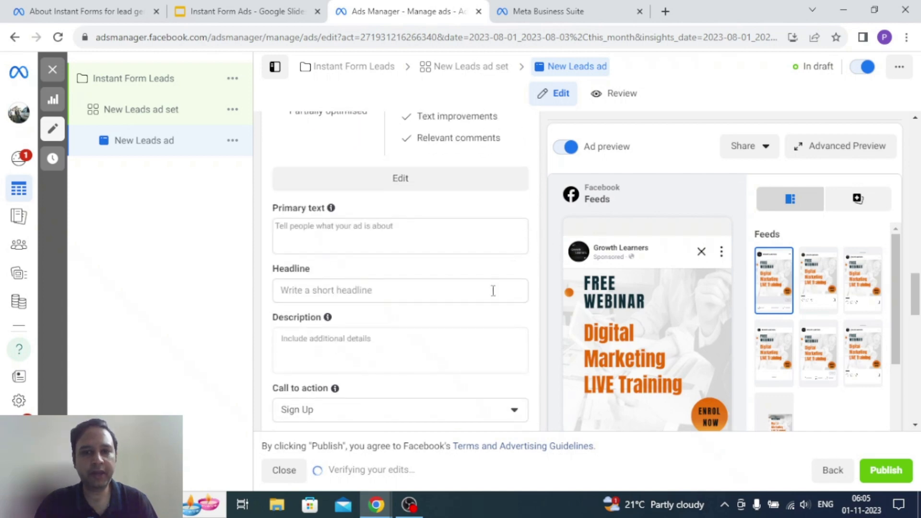
{"action": "left_click", "coordinate": [421, 240]}
{"action": "type", "text": "Learn Digital Marketing For F"}
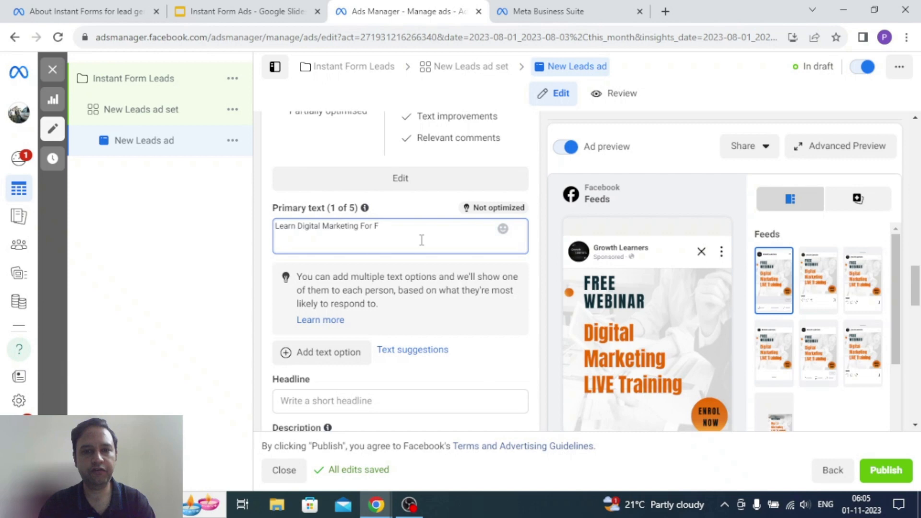
{"action": "type", "text": "REE"}
Leave the headline and description empty and choose Sign Up as the ad's call to action.
{"action": "scroll", "coordinate": [546, 274], "scroll_direction": "down", "scroll_amount": 5}
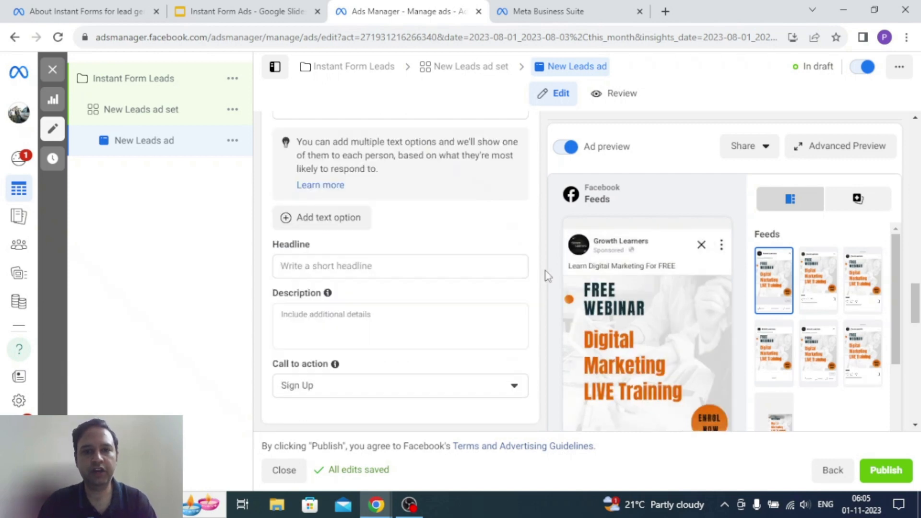
{"action": "scroll", "coordinate": [547, 274], "scroll_direction": "down", "scroll_amount": 2}
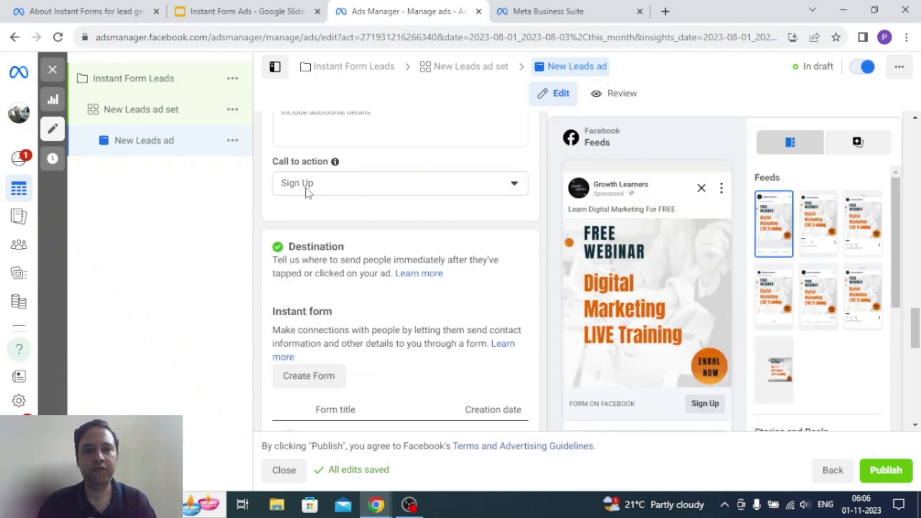
{"action": "left_click", "coordinate": [417, 193]}
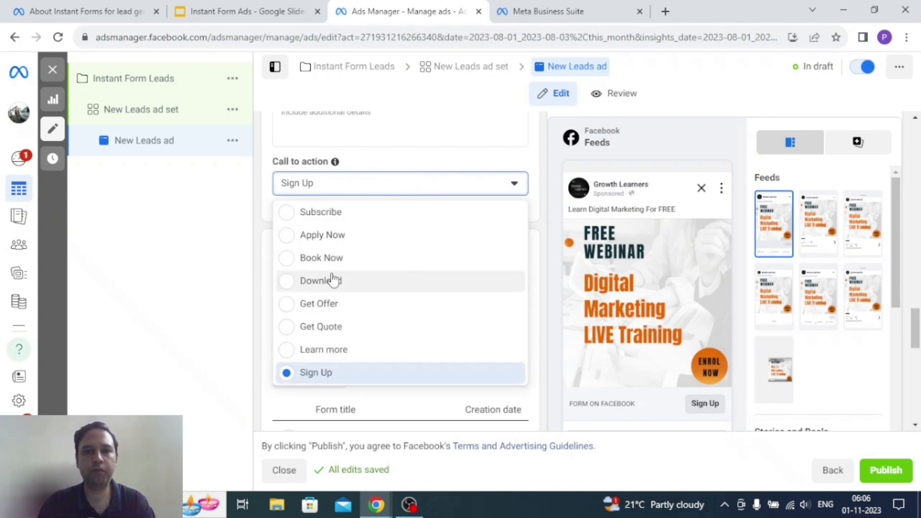
{"action": "left_click", "coordinate": [328, 379]}
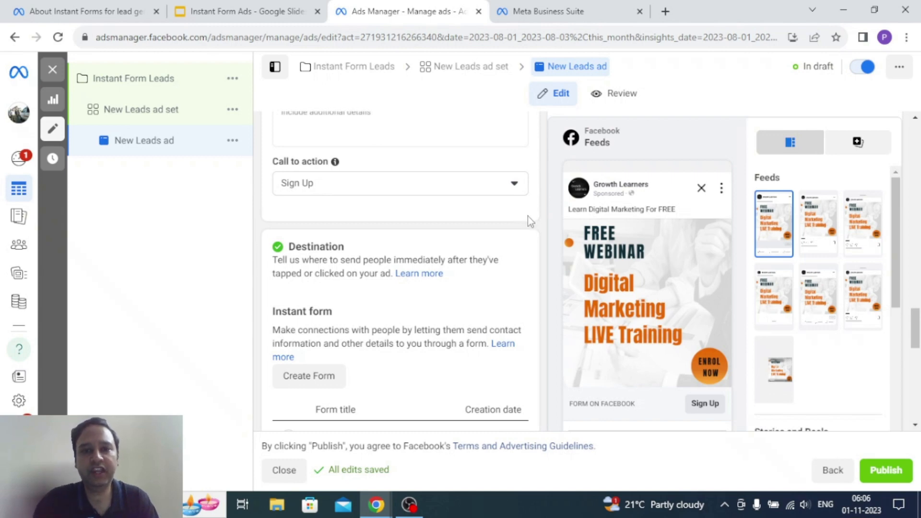
Examine the ad's Destination section, including its instant form explanation and the list of existing forms.
{"action": "scroll", "coordinate": [525, 220], "scroll_direction": "down", "scroll_amount": 1}
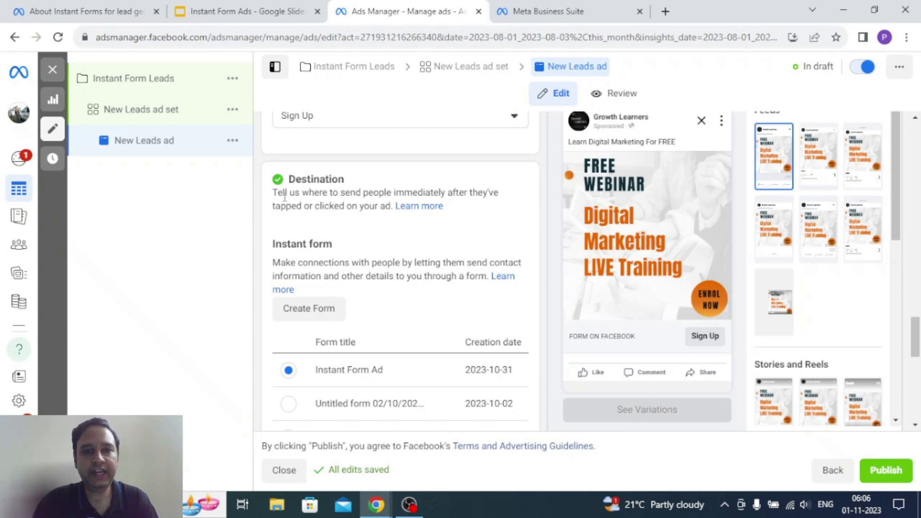
{"action": "left_click_drag", "start_coordinate": [275, 192], "coordinate": [379, 206]}
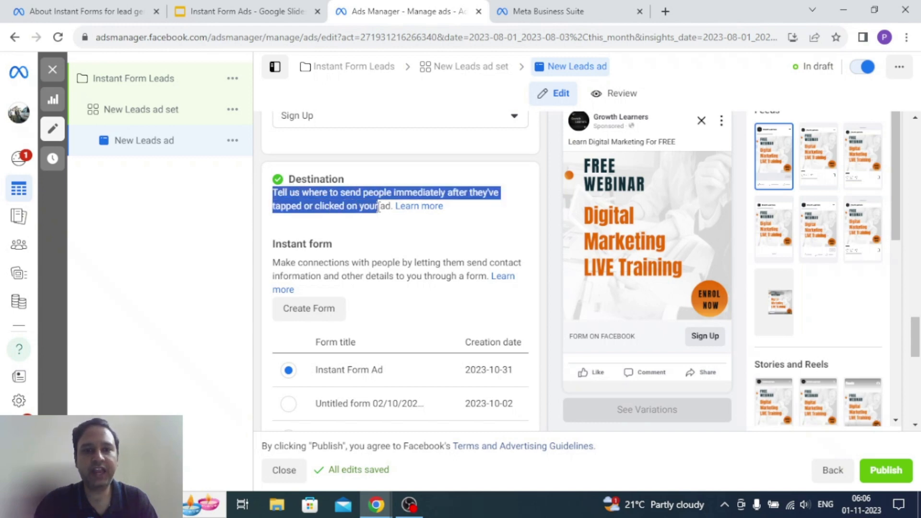
{"action": "left_click", "coordinate": [368, 240]}
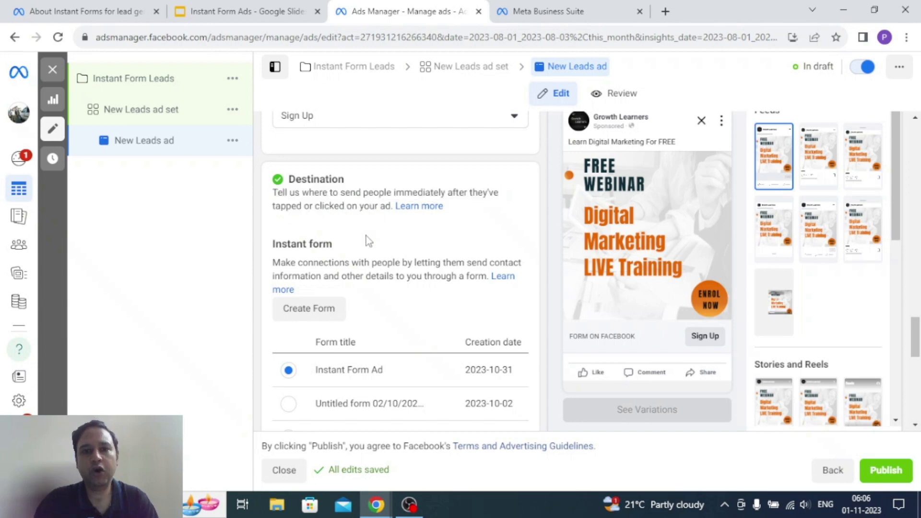
{"action": "scroll", "coordinate": [368, 240], "scroll_direction": "down", "scroll_amount": 1}
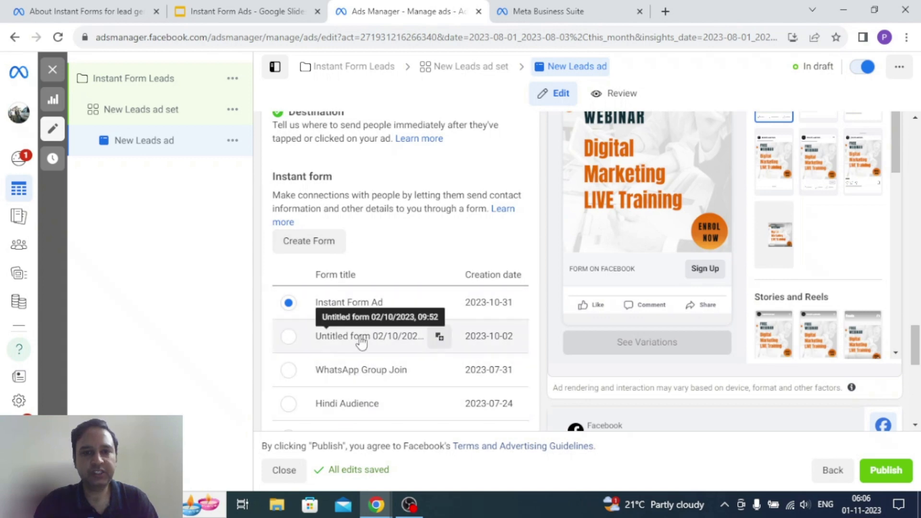
Create a new instant form for the ad and name it "Lead For Digital Marketing Webinar".
{"action": "left_click", "coordinate": [324, 243]}
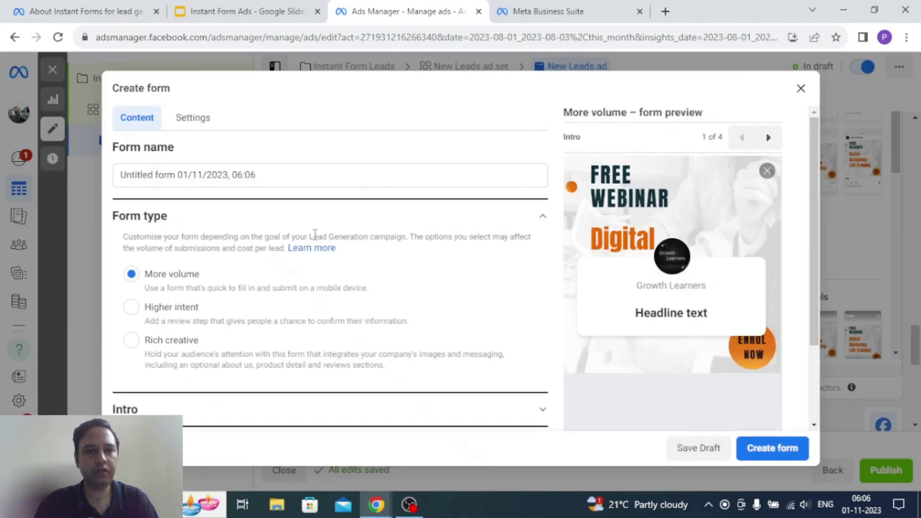
{"action": "left_click_drag", "start_coordinate": [274, 177], "coordinate": [118, 178]}
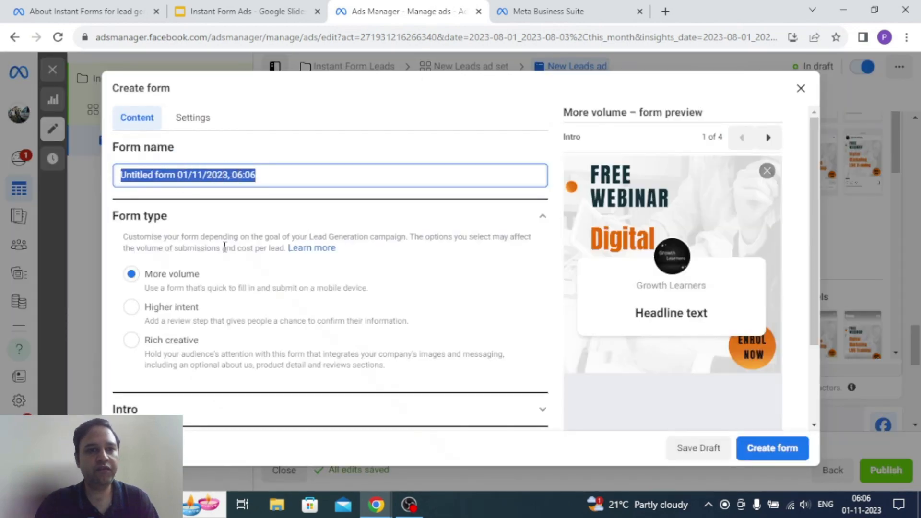
{"action": "type", "text": "Lead For Digita"}
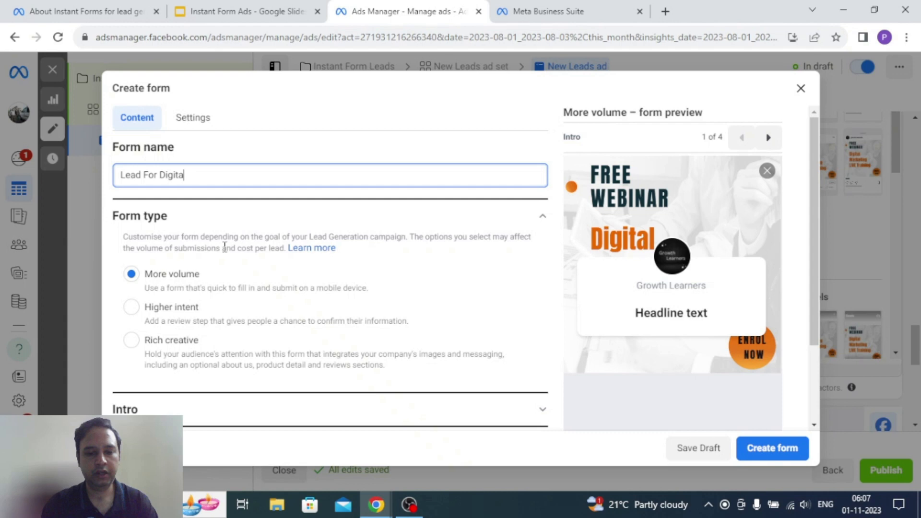
{"action": "type", "text": "l Marketing Webinar"}
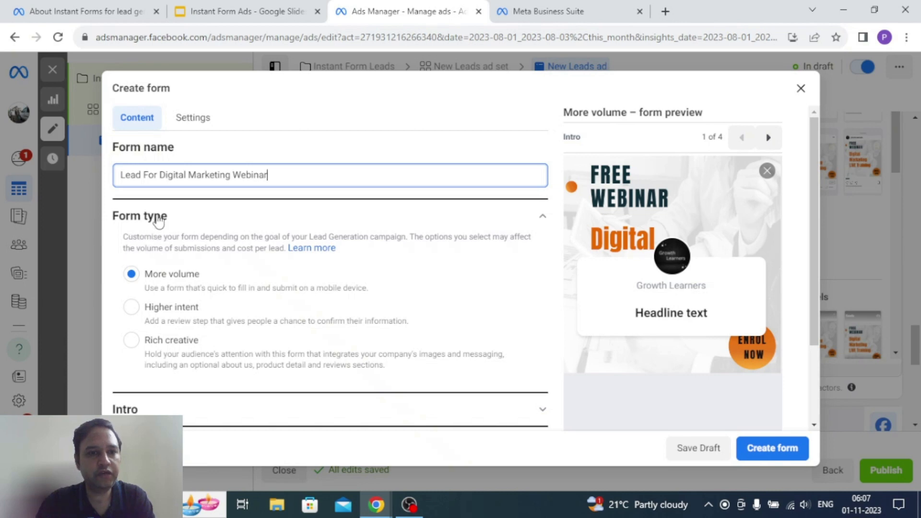
Compare the More volume, Higher intent and Rich creative form types and set the form type to Higher intent.
{"action": "left_click_drag", "start_coordinate": [123, 237], "coordinate": [260, 250]}
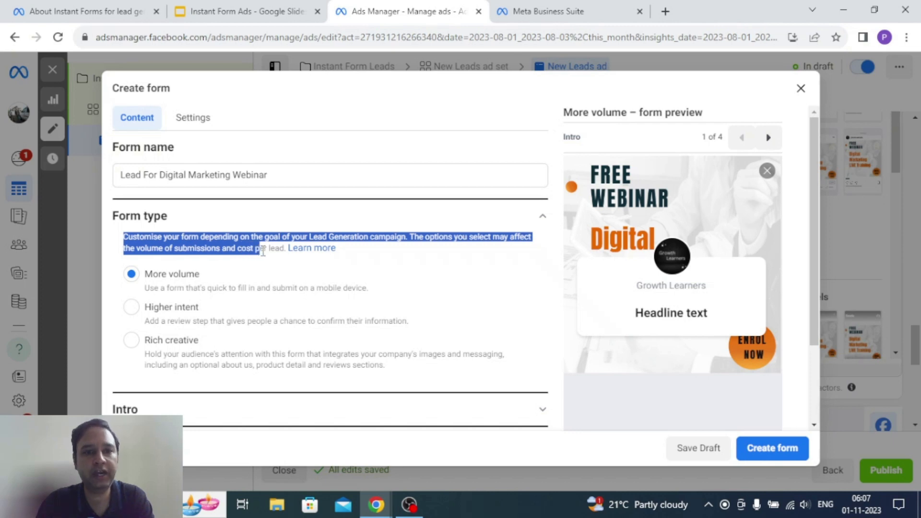
{"action": "left_click", "coordinate": [262, 250]}
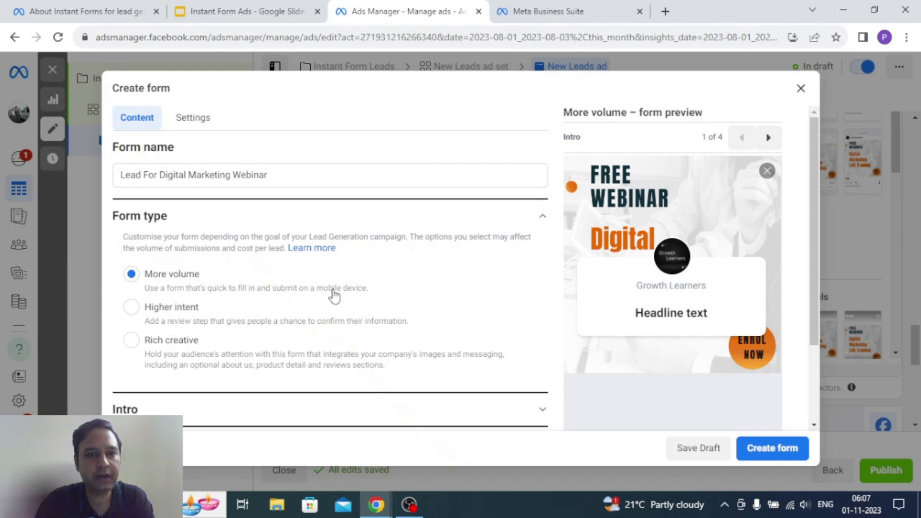
{"action": "left_click", "coordinate": [130, 307]}
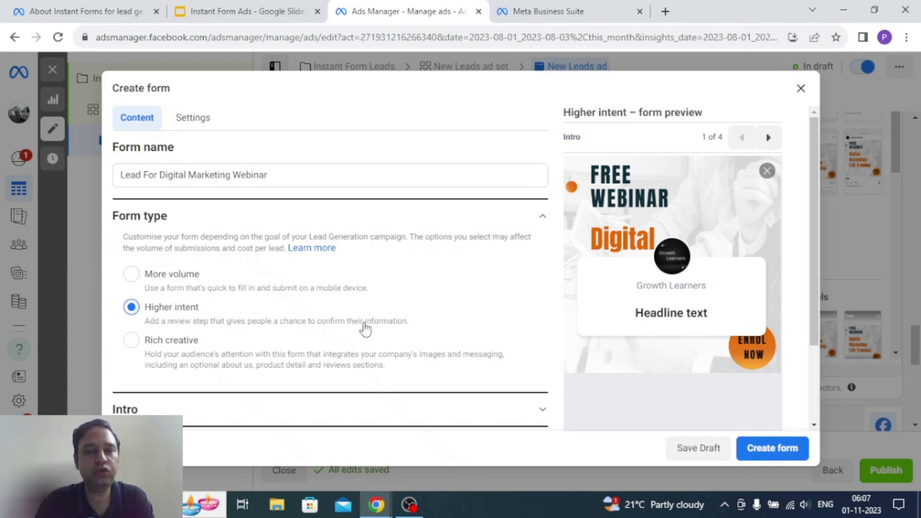
{"action": "left_click", "coordinate": [131, 342]}
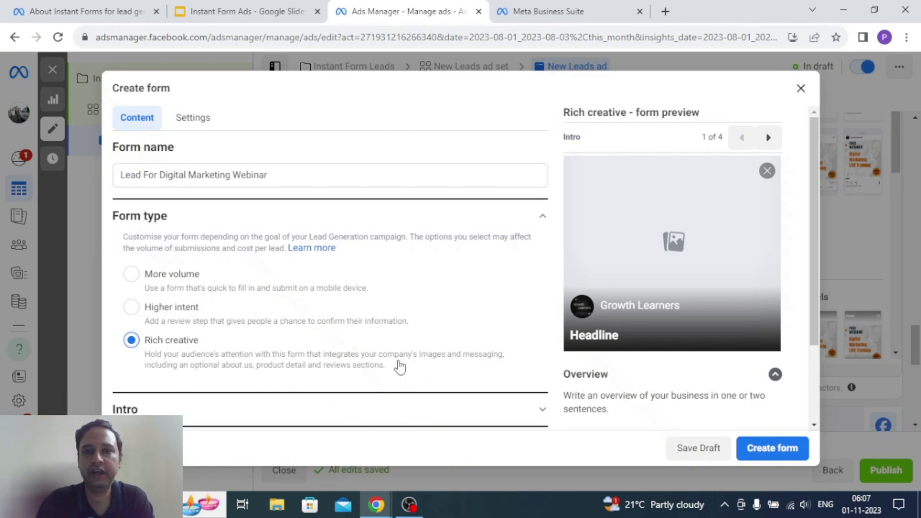
{"action": "left_click", "coordinate": [130, 275]}
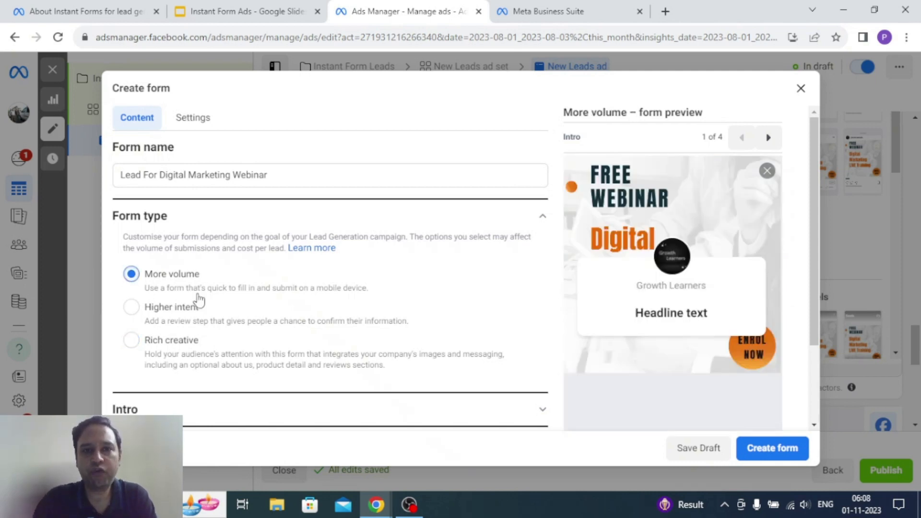
{"action": "left_click_drag", "start_coordinate": [137, 248], "coordinate": [286, 248]}
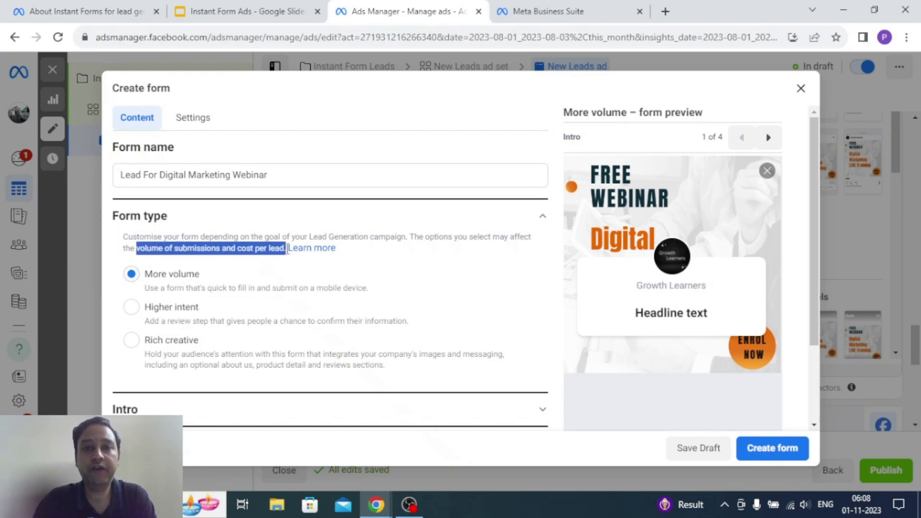
{"action": "left_click", "coordinate": [116, 274]}
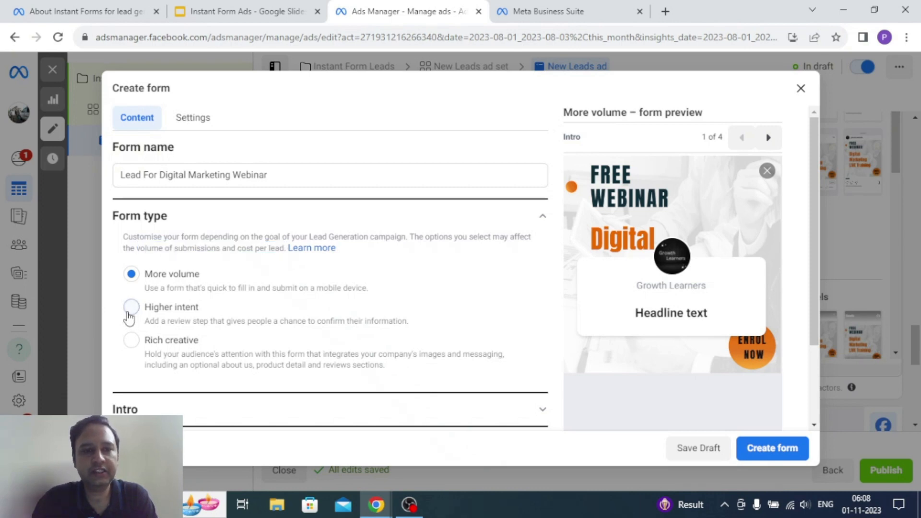
{"action": "left_click", "coordinate": [129, 309]}
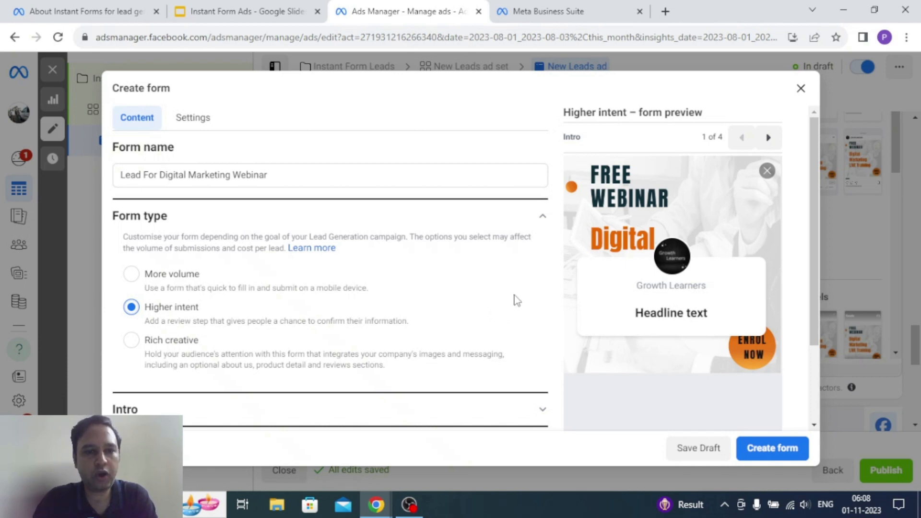
In the form's Intro, keep the ad's image as background and set the greeting headline to "Register for FREE Webinar".
{"action": "scroll", "coordinate": [515, 275], "scroll_direction": "down", "scroll_amount": 3}
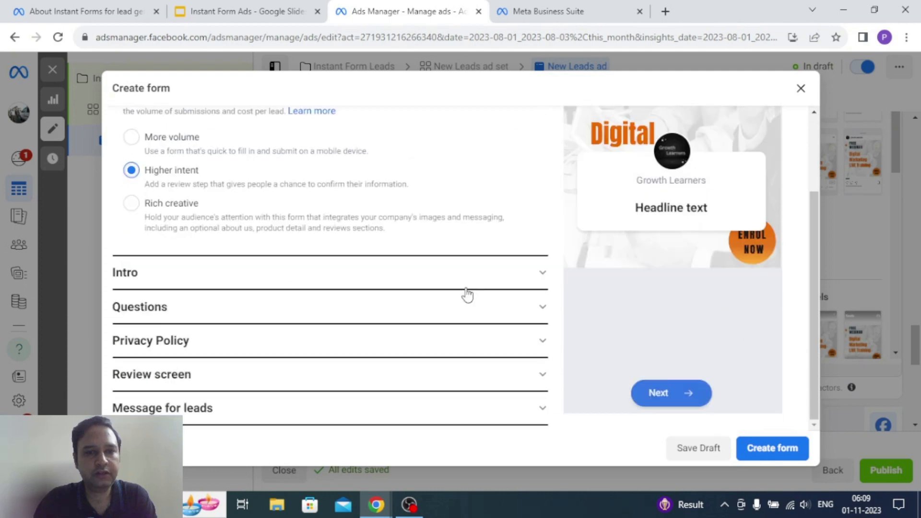
{"action": "left_click", "coordinate": [528, 279]}
{"action": "scroll", "coordinate": [238, 185], "scroll_direction": "up", "scroll_amount": 1}
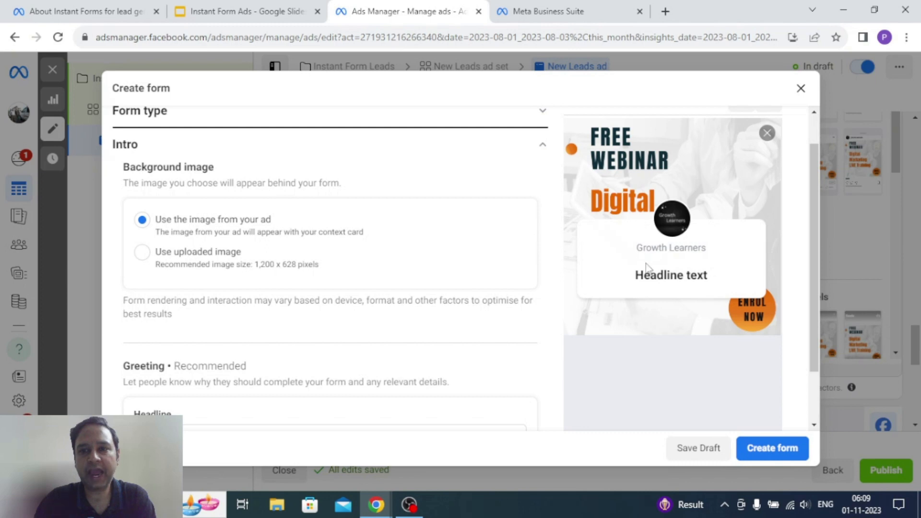
{"action": "scroll", "coordinate": [312, 291], "scroll_direction": "down", "scroll_amount": 4}
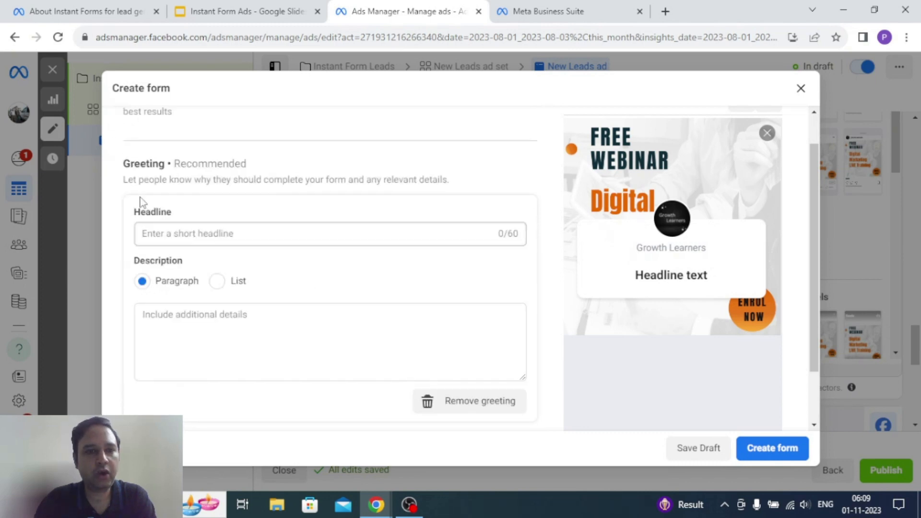
{"action": "left_click_drag", "start_coordinate": [128, 179], "coordinate": [437, 181]}
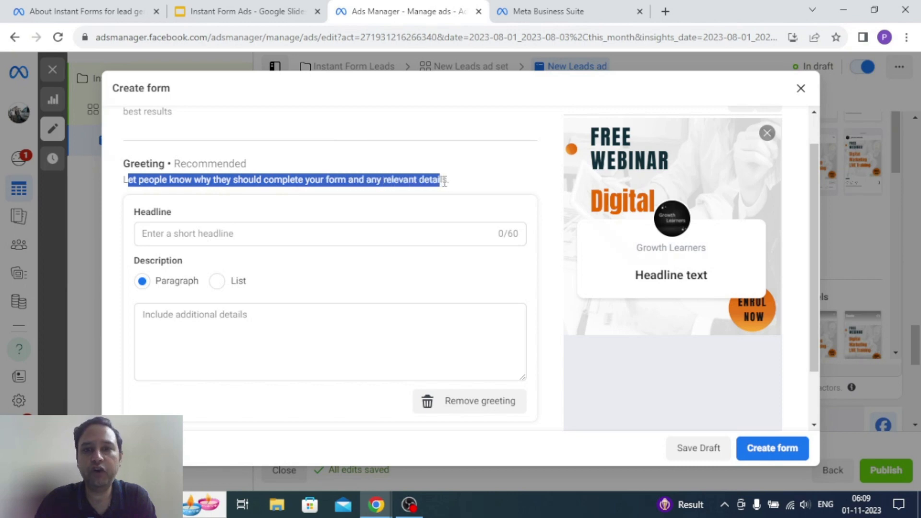
{"action": "left_click", "coordinate": [477, 176]}
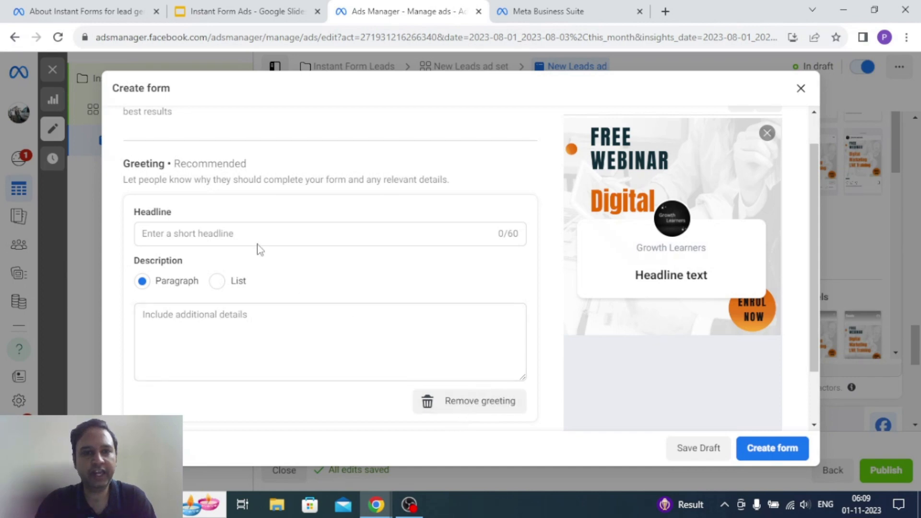
{"action": "left_click", "coordinate": [235, 235]}
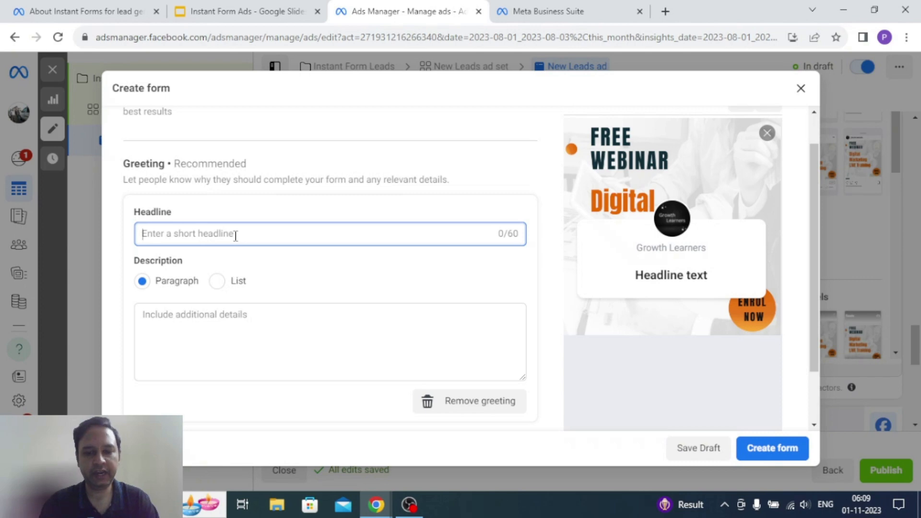
{"action": "type", "text": "R"}
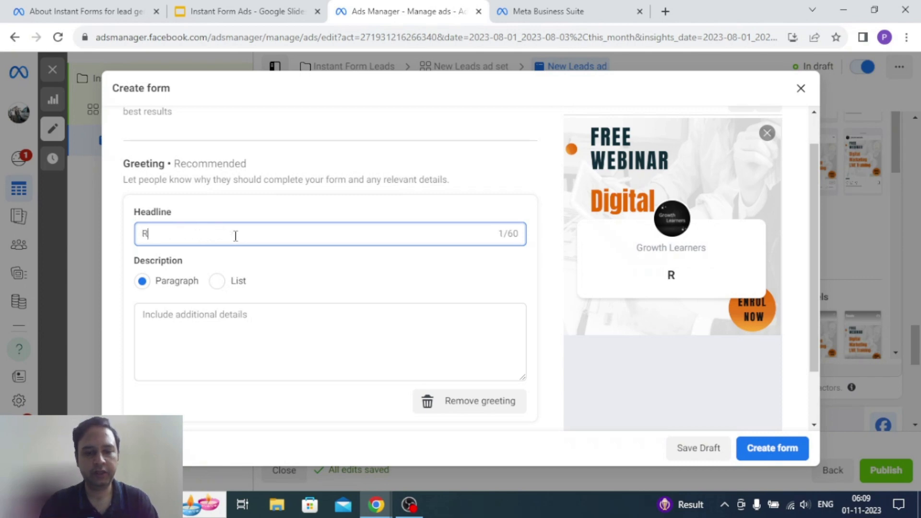
{"action": "type", "text": "egister for FREE WEbi"}
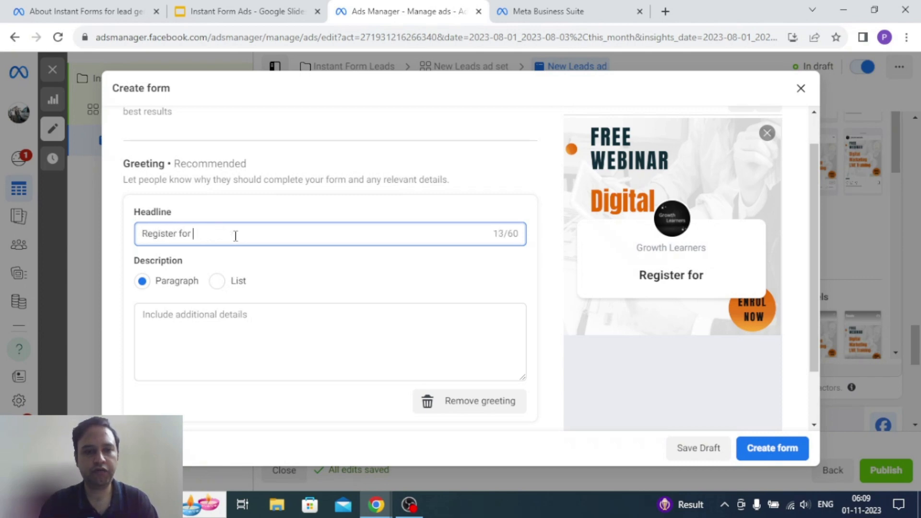
{"action": "key", "text": "BackSpace"}
{"action": "key", "text": "BackSpace"}
{"action": "key", "text": "BackSpace"}
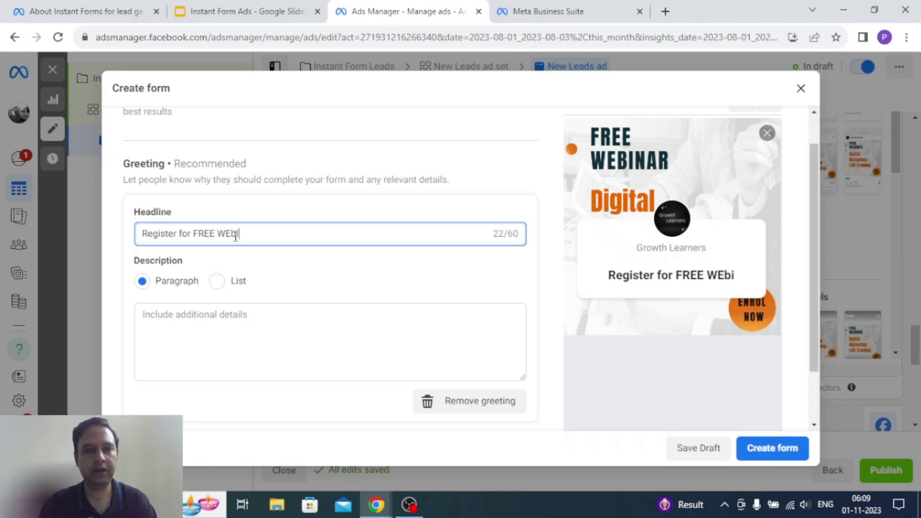
{"action": "type", "text": "ebinar"}
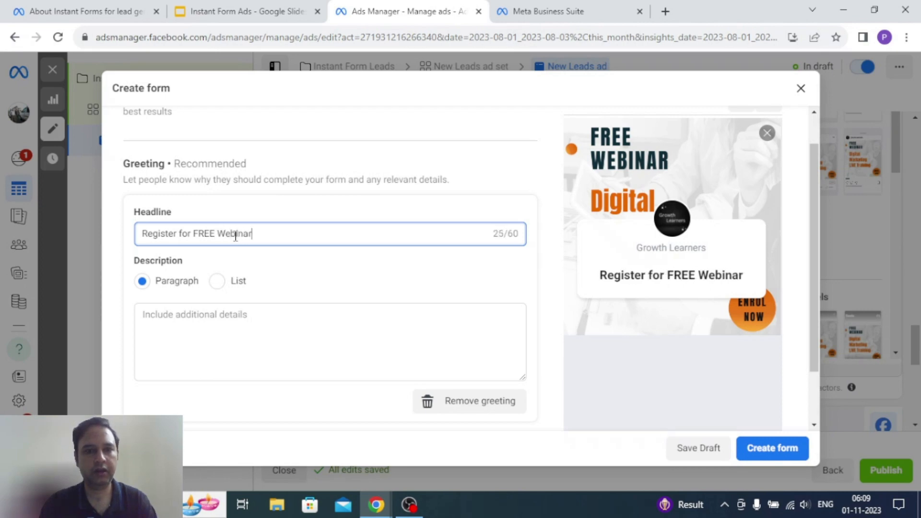
Enter "Learn Digital Marketing" as the greeting's paragraph description and check the headline and description in the form preview.
{"action": "left_click", "coordinate": [207, 324]}
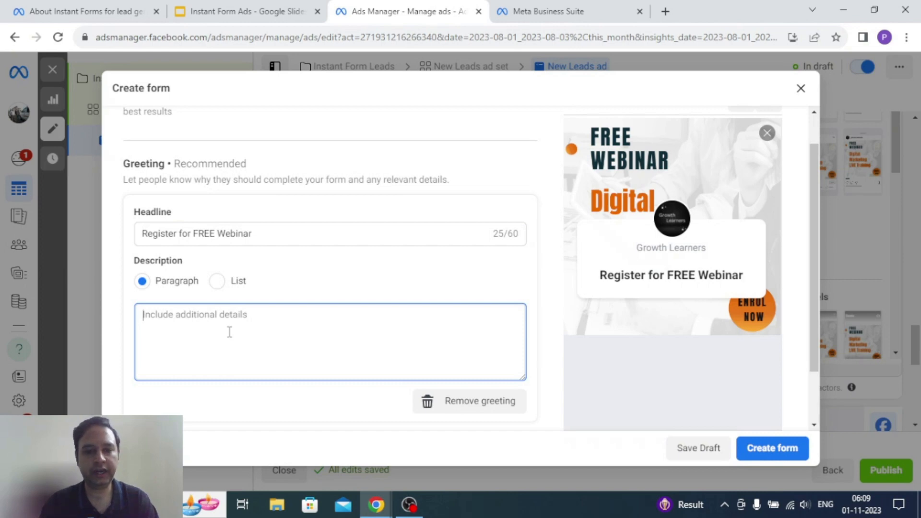
{"action": "type", "text": "Learn Digital Marketing"}
{"action": "left_click", "coordinate": [546, 330]}
{"action": "left_click_drag", "start_coordinate": [599, 275], "coordinate": [722, 274]}
{"action": "left_click_drag", "start_coordinate": [647, 307], "coordinate": [701, 305]}
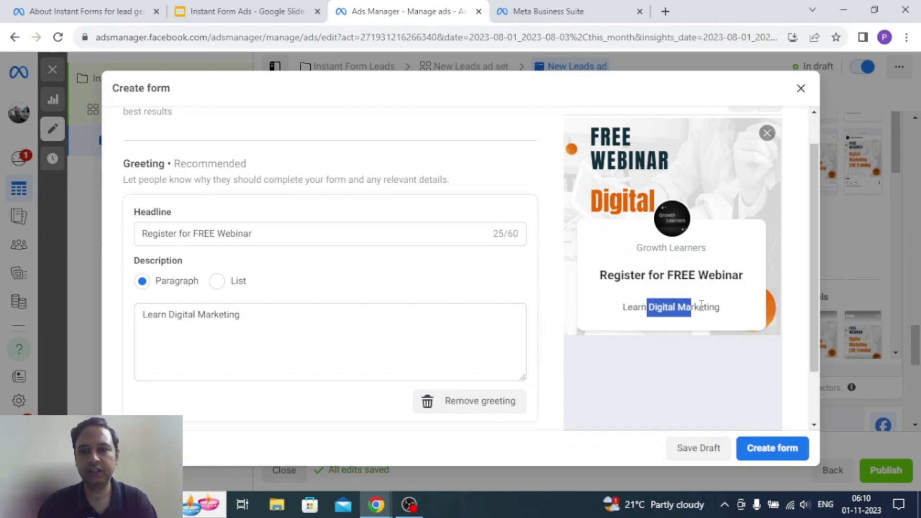
{"action": "left_click", "coordinate": [747, 304]}
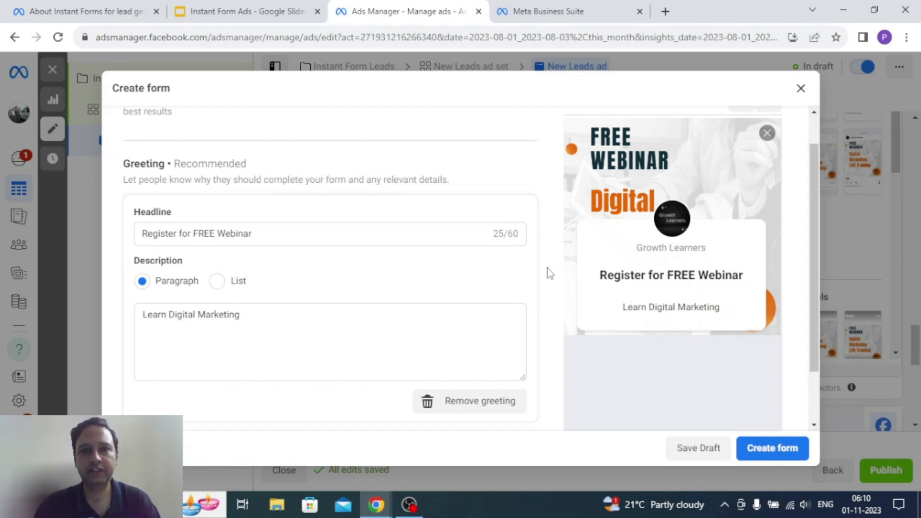
Open the form's Questions section, view the sample questions slide in Google Slides, and return to Ads Manager.
{"action": "scroll", "coordinate": [550, 267], "scroll_direction": "down", "scroll_amount": 1}
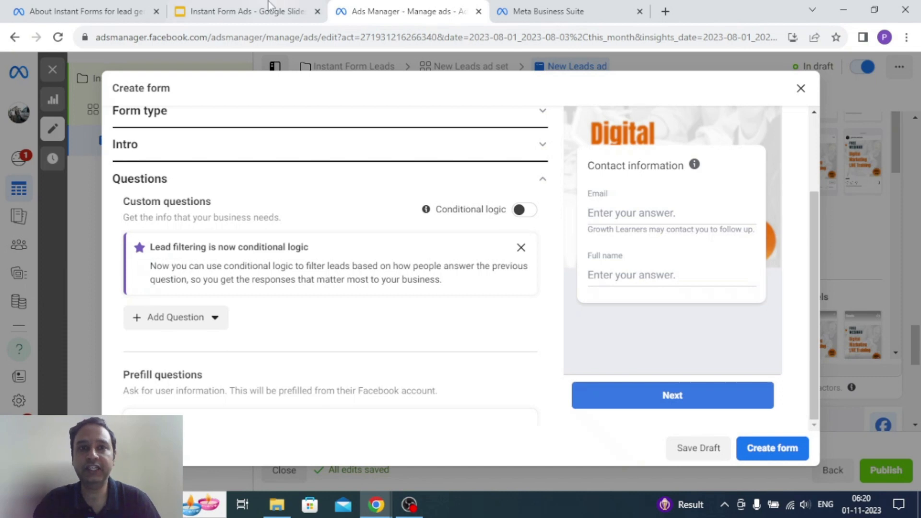
{"action": "left_click", "coordinate": [244, 11]}
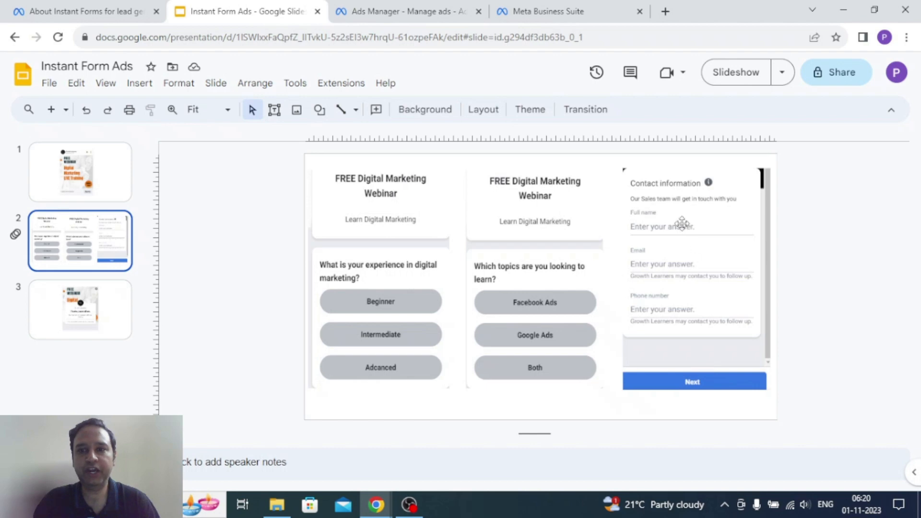
{"action": "left_click", "coordinate": [424, 11]}
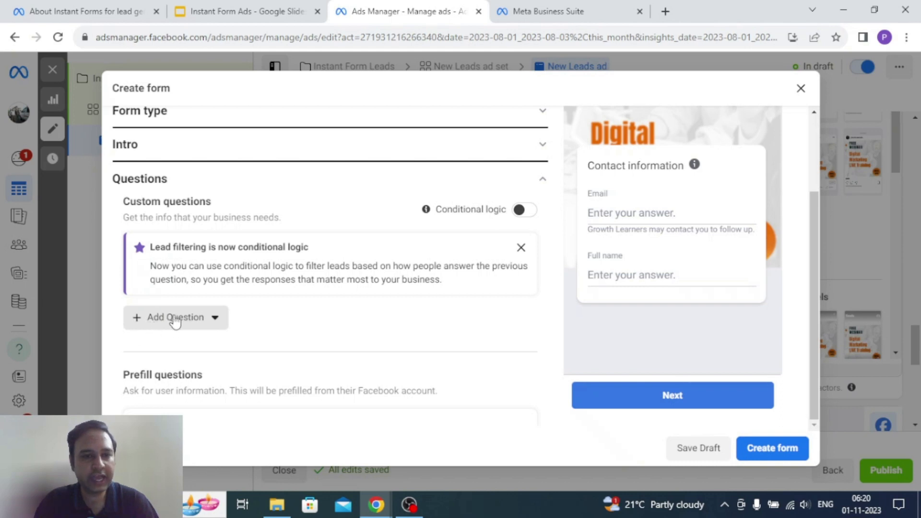
Review the Prefill questions section and the Email and Full name fields in the contact information preview.
{"action": "scroll", "coordinate": [225, 364], "scroll_direction": "down", "scroll_amount": 5}
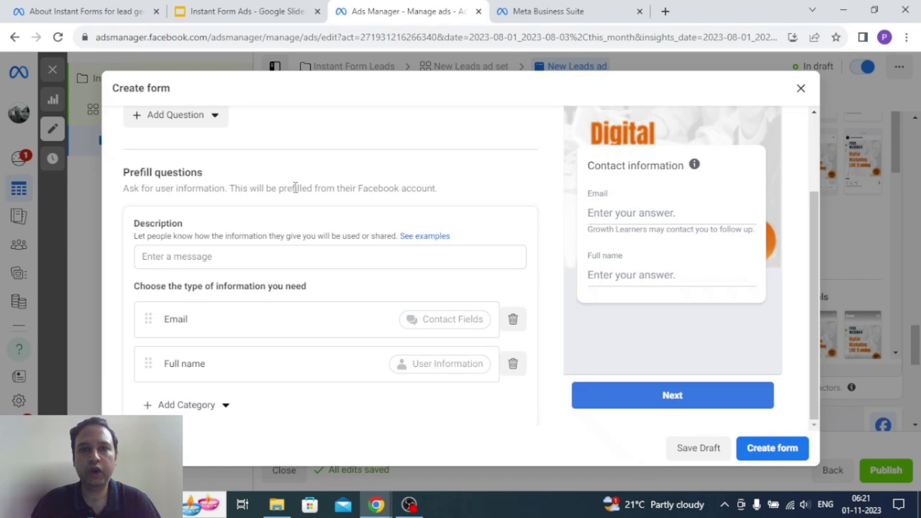
{"action": "scroll", "coordinate": [301, 189], "scroll_direction": "up", "scroll_amount": 2}
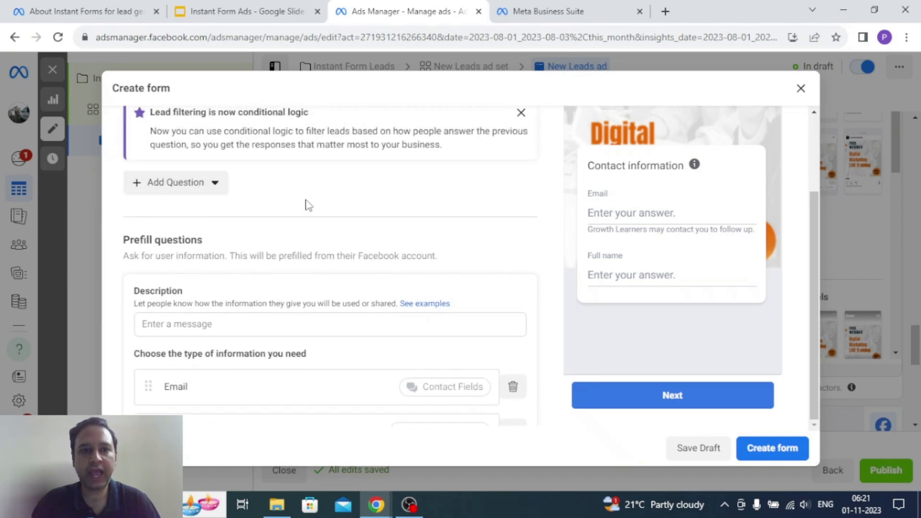
{"action": "scroll", "coordinate": [307, 205], "scroll_direction": "down", "scroll_amount": 2}
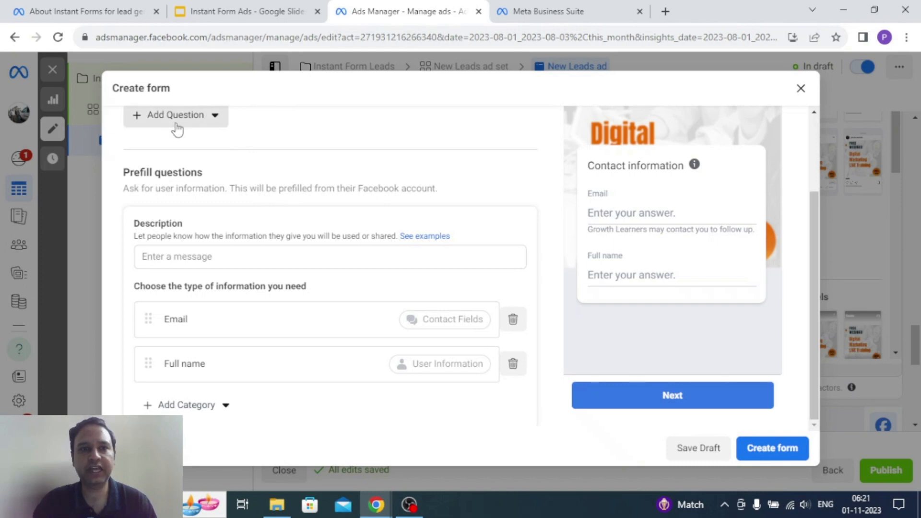
{"action": "scroll", "coordinate": [214, 160], "scroll_direction": "down", "scroll_amount": 2}
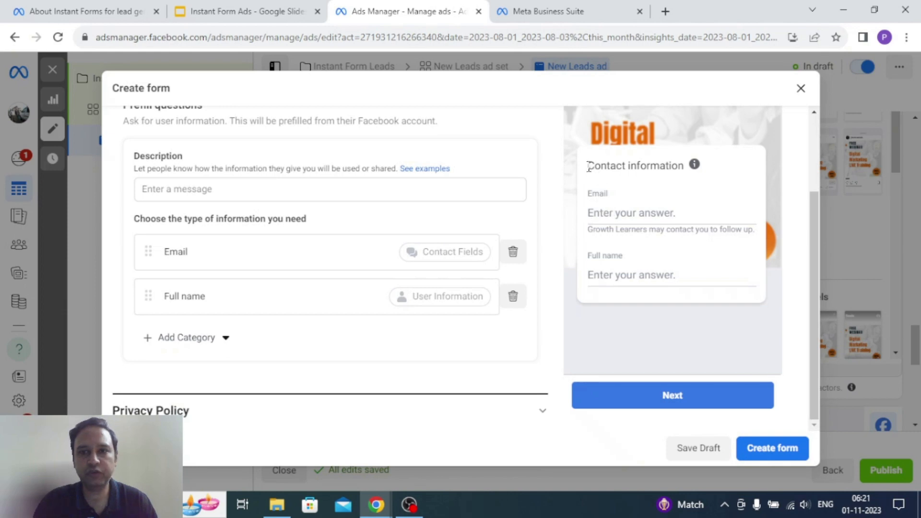
{"action": "left_click_drag", "start_coordinate": [603, 188], "coordinate": [689, 280]}
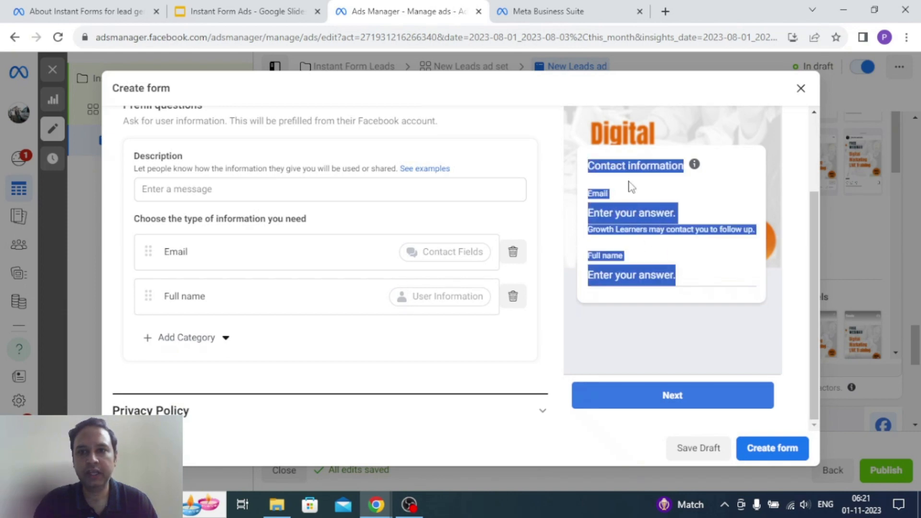
{"action": "left_click", "coordinate": [612, 172]}
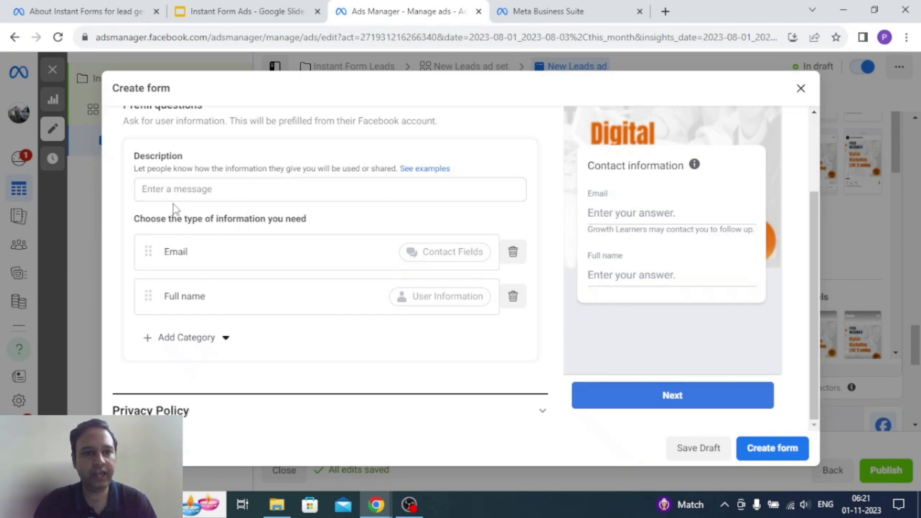
Enter the prefill questions description "Our trainers will get in touch with you shortly" and check it in the form preview.
{"action": "left_click", "coordinate": [146, 188]}
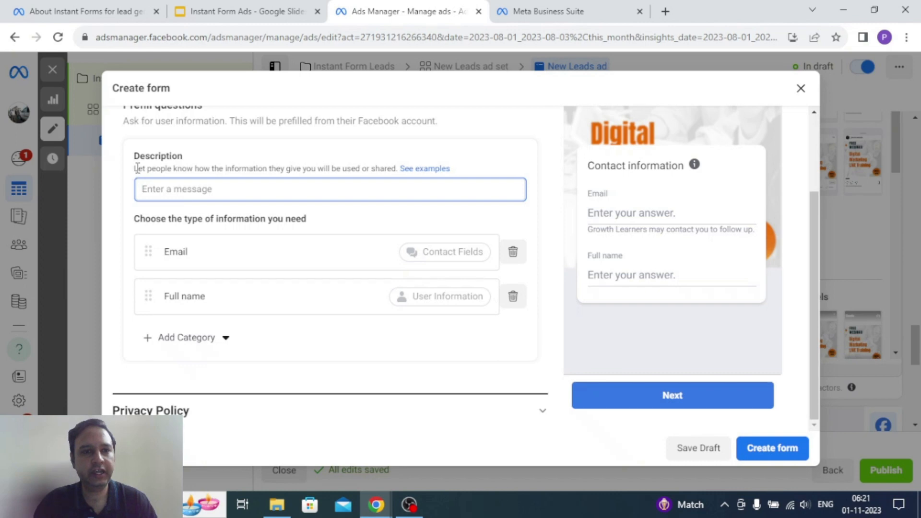
{"action": "left_click_drag", "start_coordinate": [138, 168], "coordinate": [377, 172]}
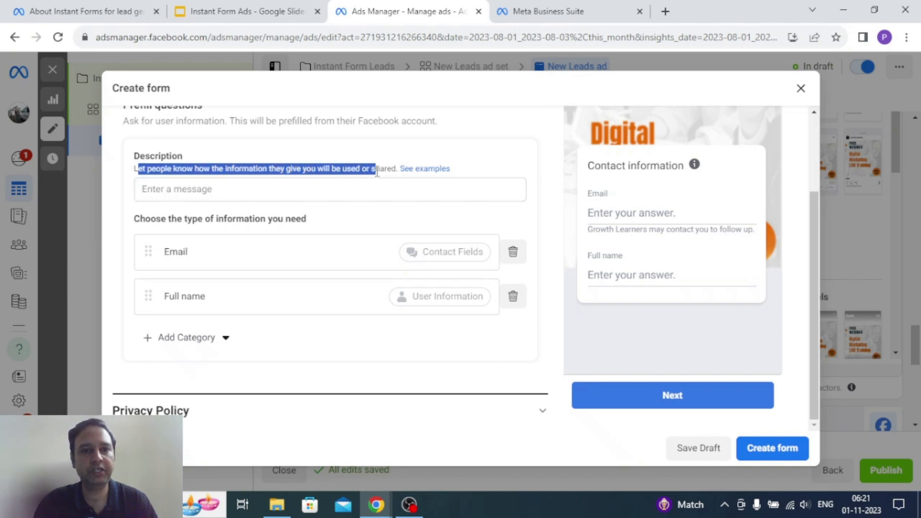
{"action": "left_click", "coordinate": [251, 191]}
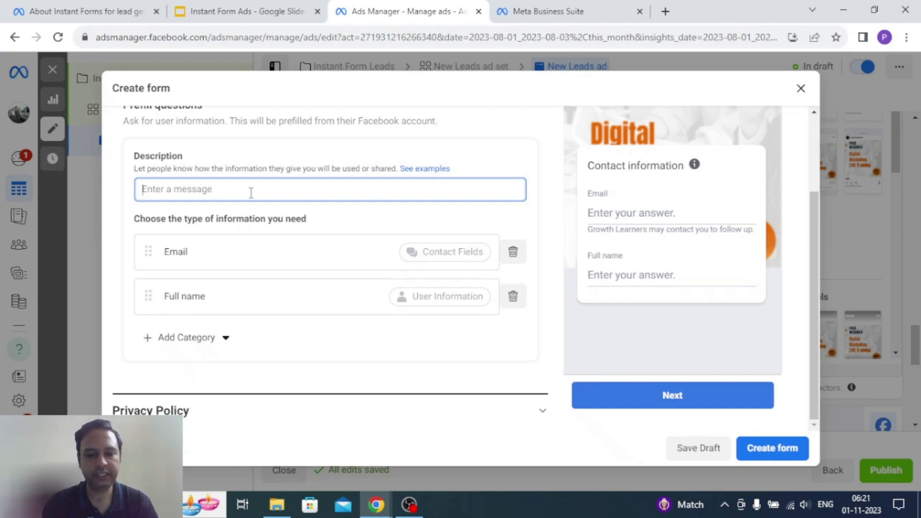
{"action": "type", "text": "Our trainers will get in touch with "}
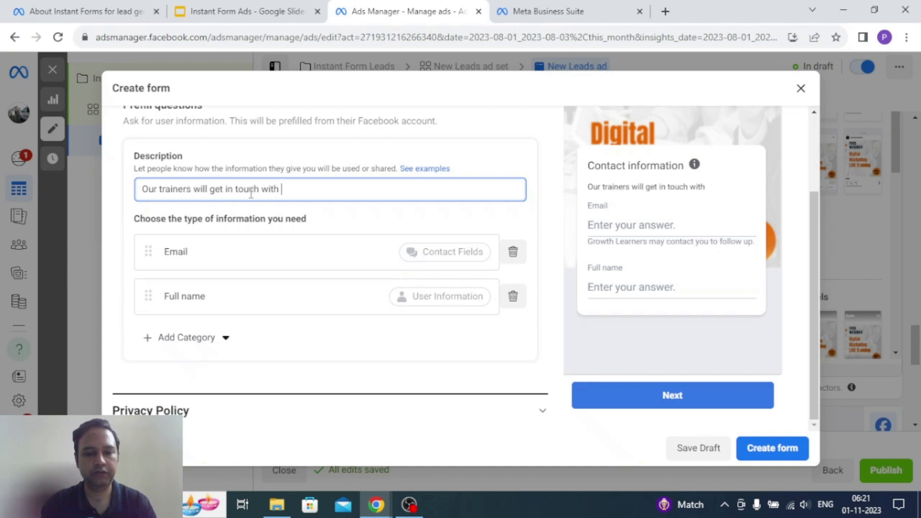
{"action": "type", "text": "you shortly"}
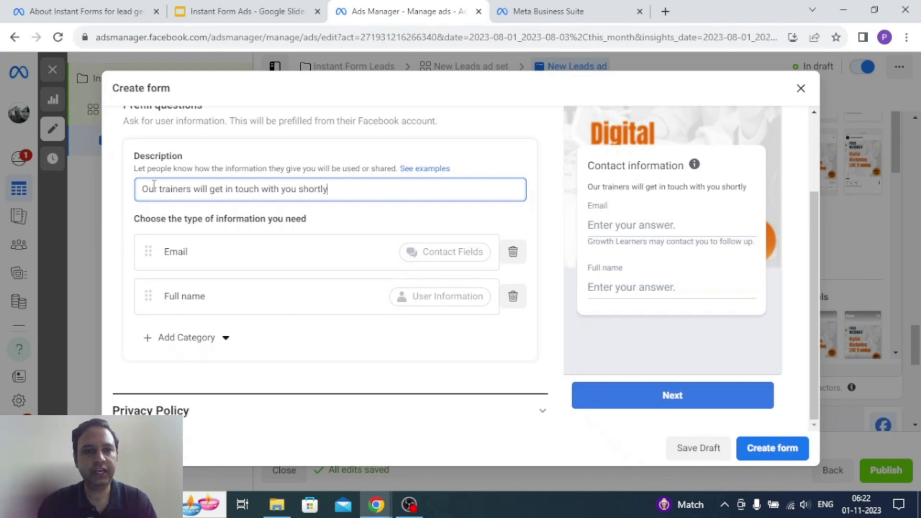
{"action": "left_click_drag", "start_coordinate": [142, 188], "coordinate": [499, 185]}
{"action": "left_click", "coordinate": [549, 197]}
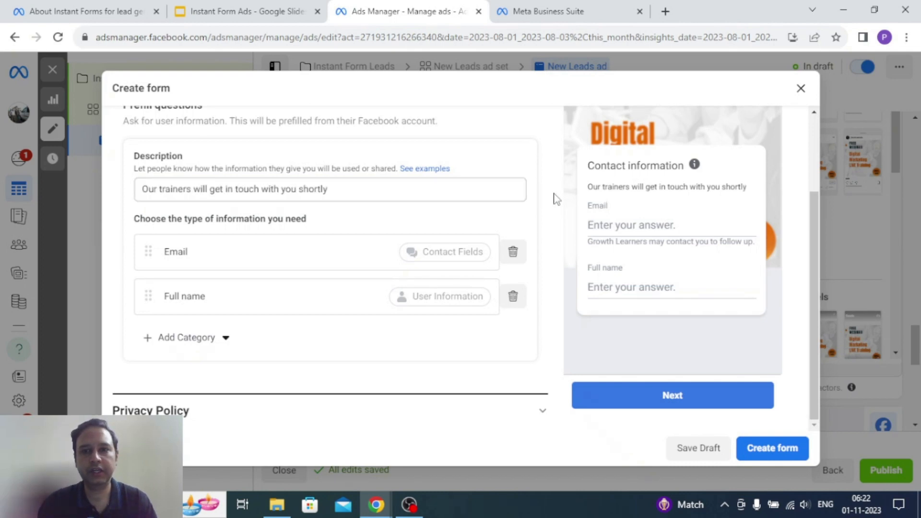
{"action": "left_click_drag", "start_coordinate": [590, 187], "coordinate": [750, 192]}
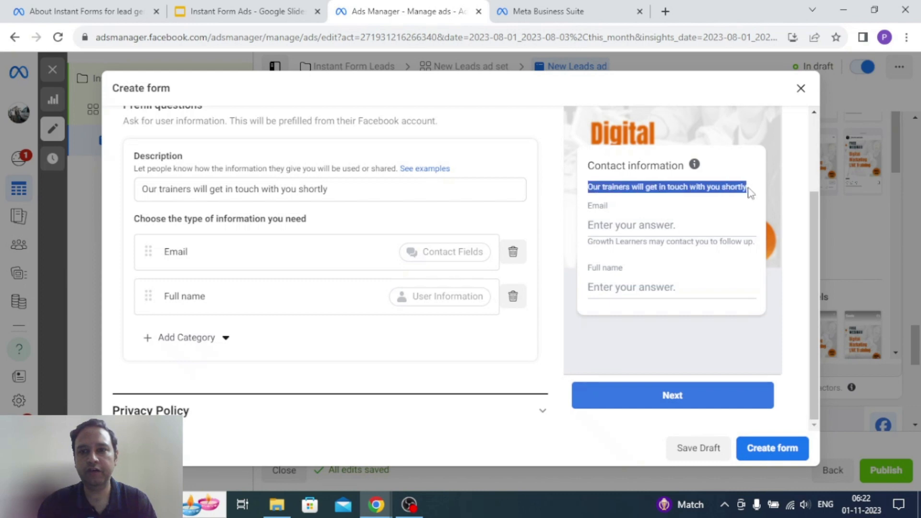
{"action": "left_click", "coordinate": [547, 214]}
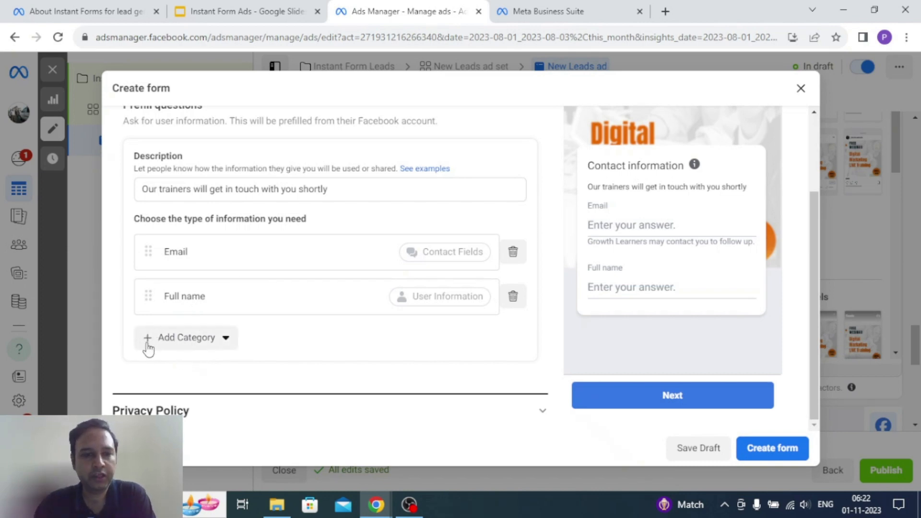
Browse the prefill categories, add the Phone number contact field and move Full name above Email.
{"action": "left_click", "coordinate": [222, 341]}
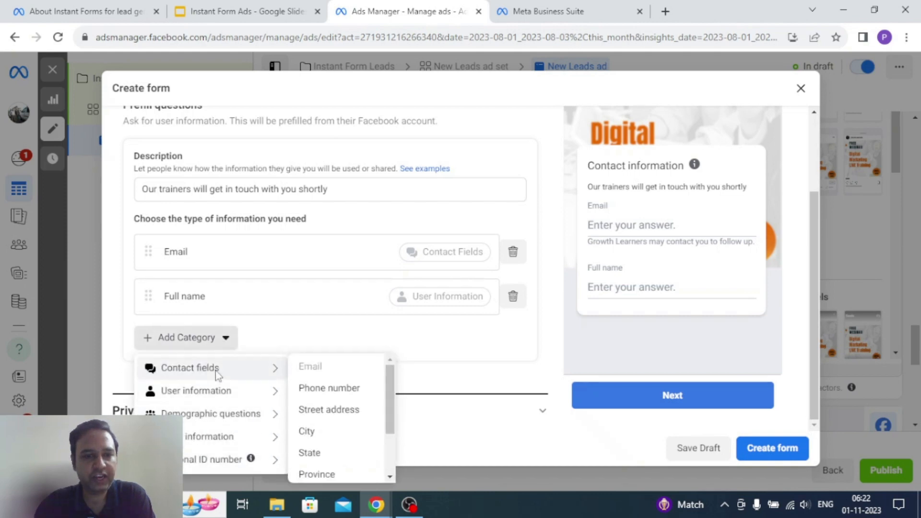
{"action": "mouse_move", "coordinate": [214, 419]}
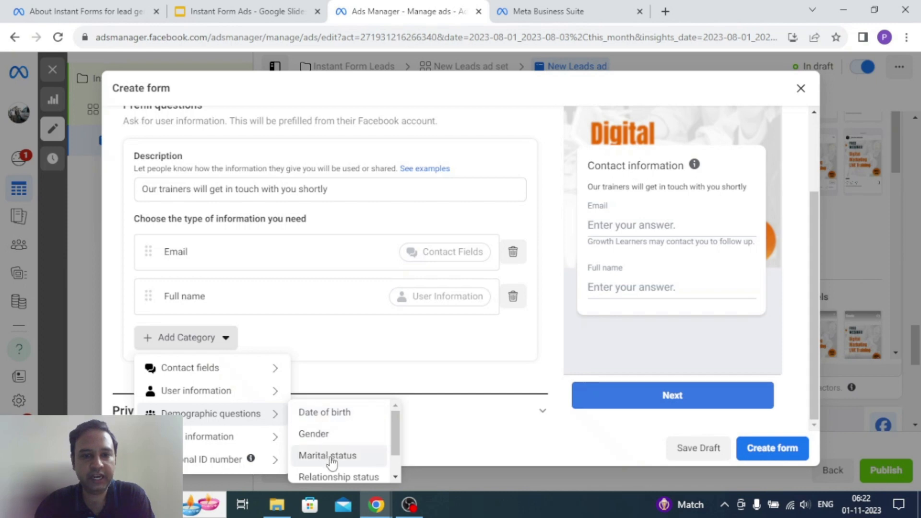
{"action": "mouse_move", "coordinate": [212, 463]}
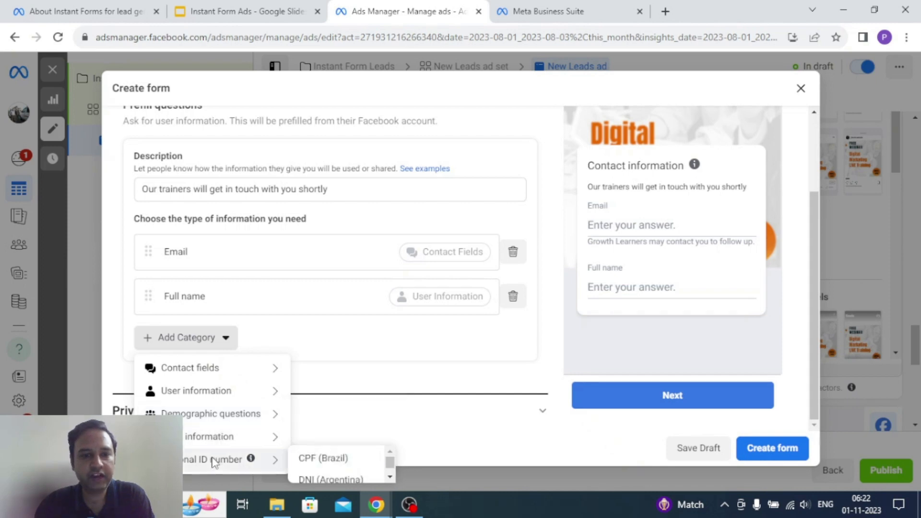
{"action": "mouse_move", "coordinate": [243, 373]}
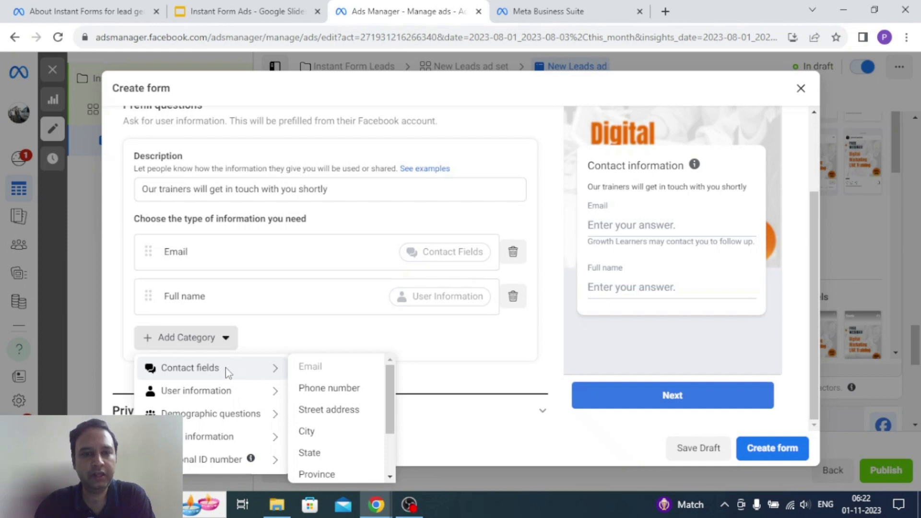
{"action": "left_click", "coordinate": [325, 390]}
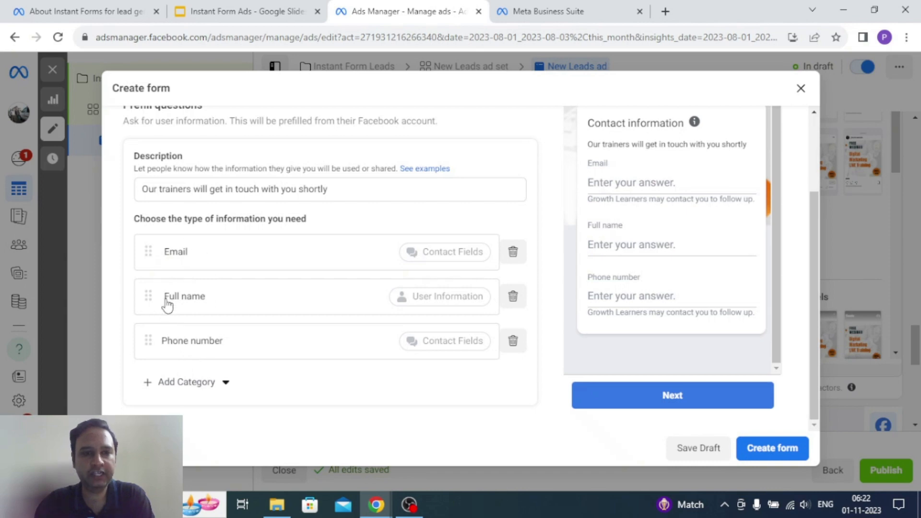
{"action": "left_click_drag", "start_coordinate": [146, 296], "coordinate": [139, 243]}
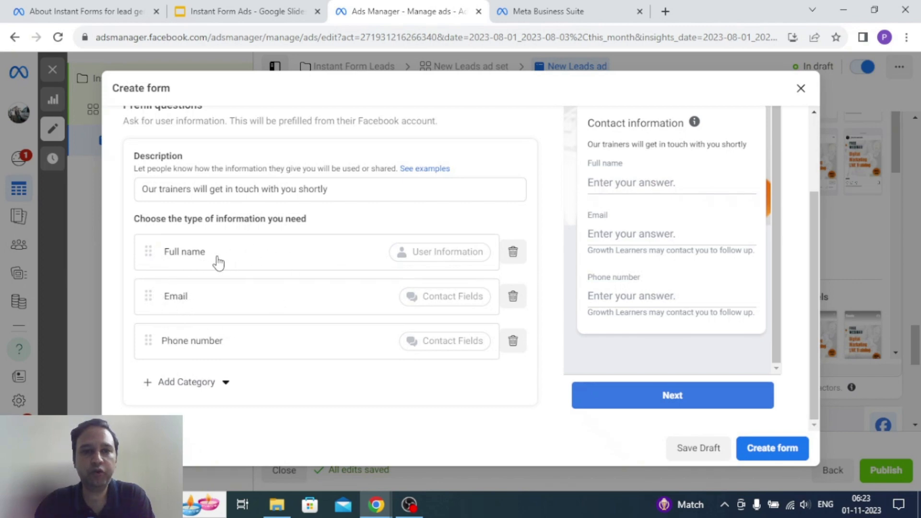
Replace the Full name field with First name from User information and place it first in the list.
{"action": "left_click", "coordinate": [504, 262]}
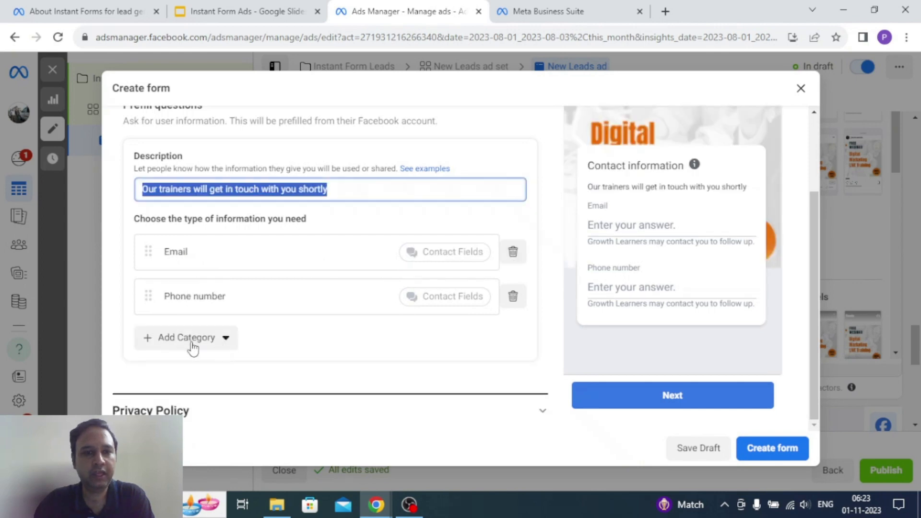
{"action": "left_click", "coordinate": [219, 342]}
{"action": "mouse_move", "coordinate": [240, 402]}
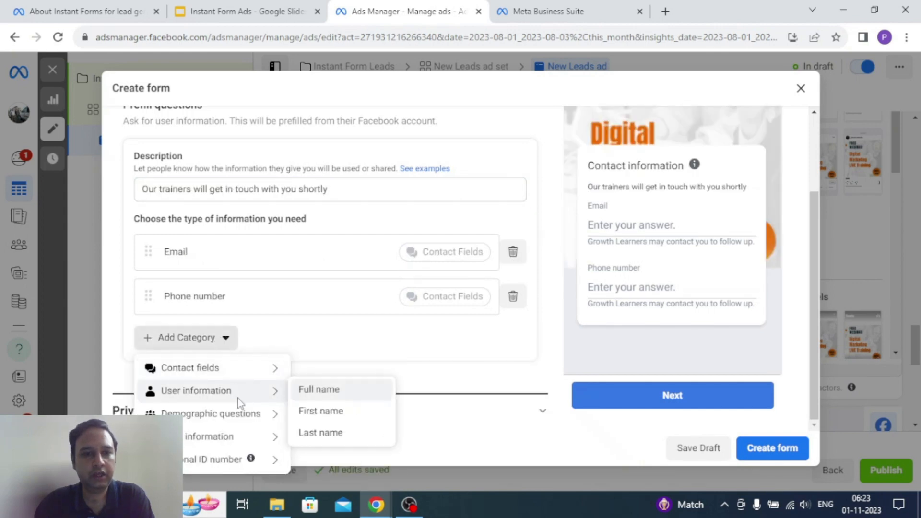
{"action": "left_click", "coordinate": [325, 413]}
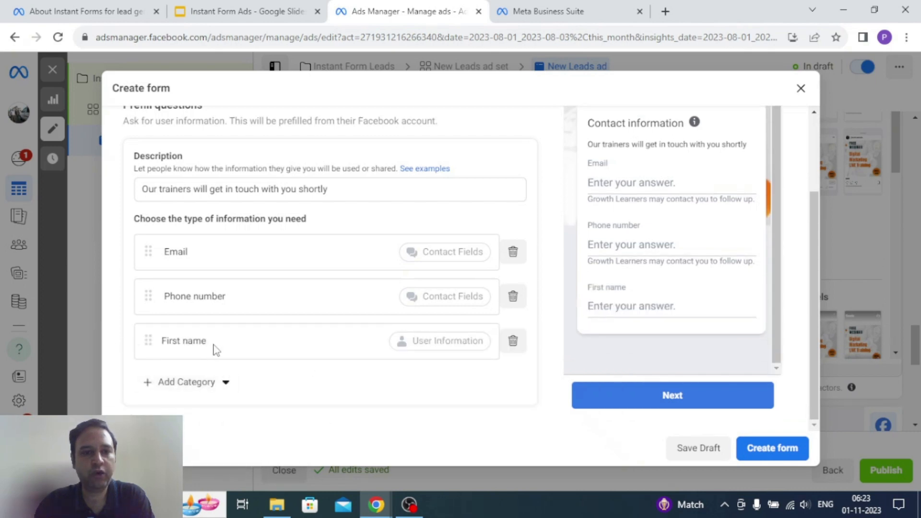
{"action": "left_click_drag", "start_coordinate": [140, 341], "coordinate": [142, 237]}
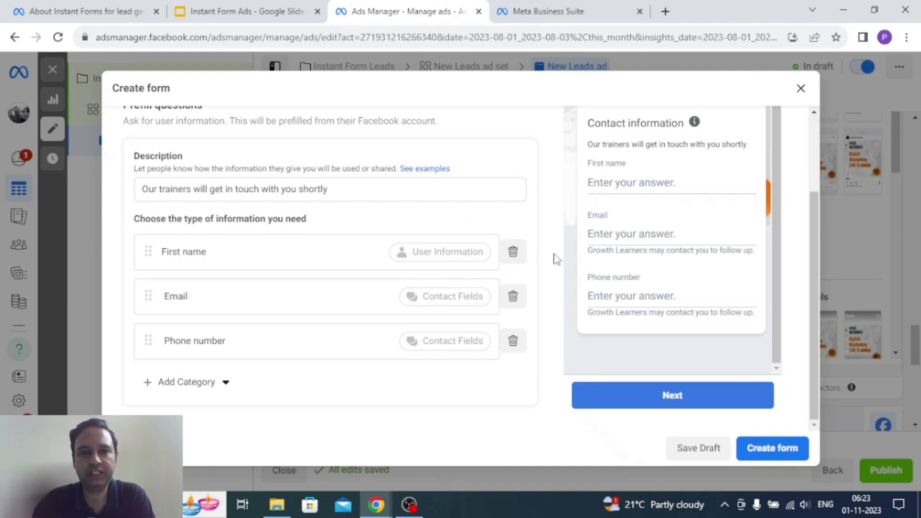
Add a multiple choice custom question reading "What is your experience in Digital Marketing".
{"action": "scroll", "coordinate": [556, 259], "scroll_direction": "up", "scroll_amount": 3}
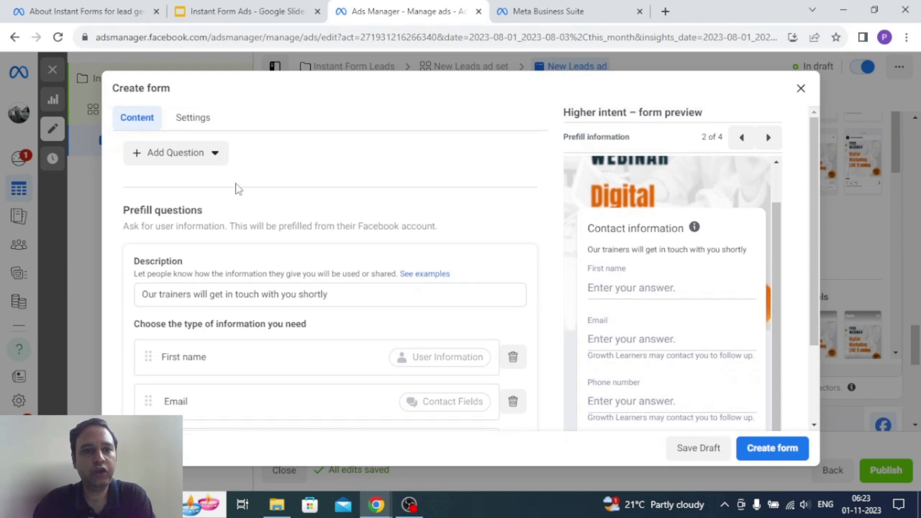
{"action": "scroll", "coordinate": [239, 189], "scroll_direction": "up", "scroll_amount": 2}
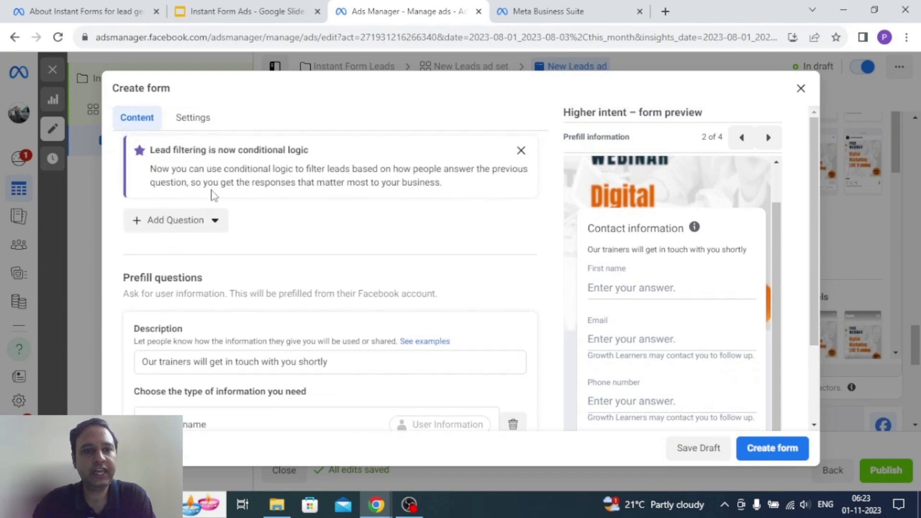
{"action": "left_click", "coordinate": [158, 225]}
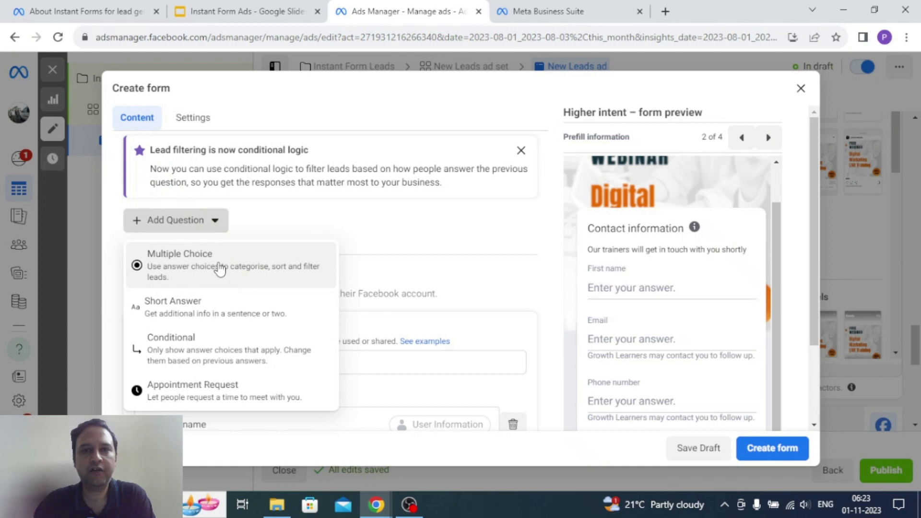
{"action": "left_click", "coordinate": [191, 270]}
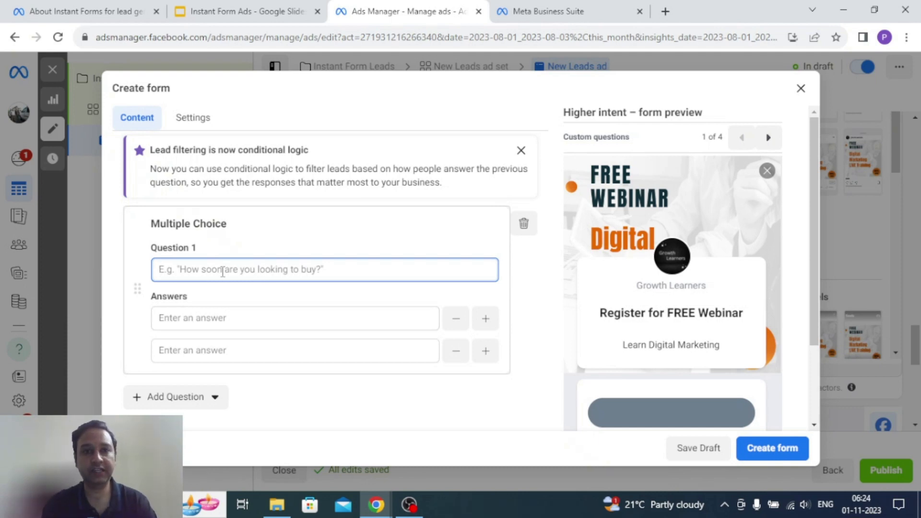
{"action": "type", "text": "Wha"}
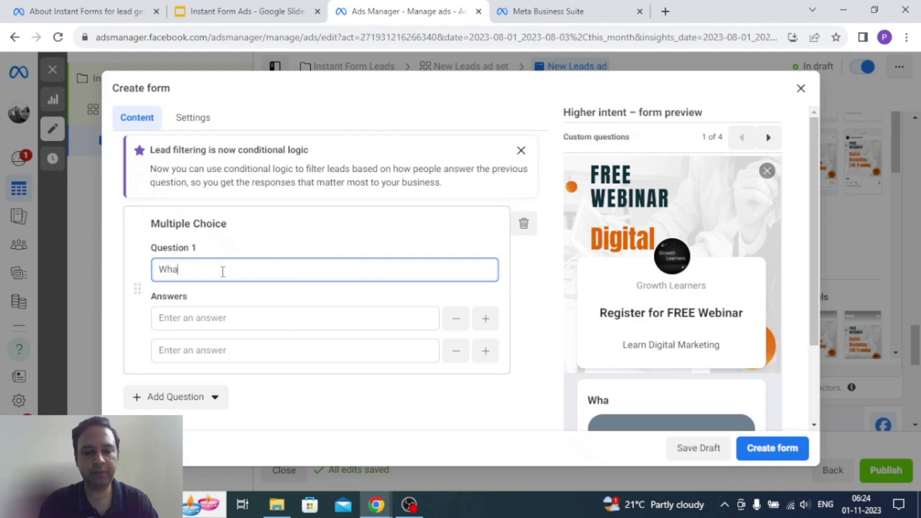
{"action": "type", "text": "t is your expe"}
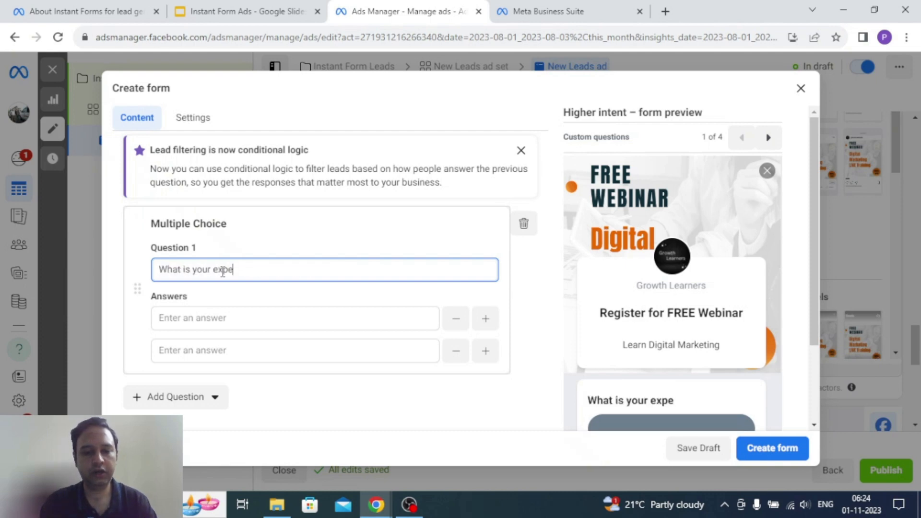
{"action": "type", "text": "rience i Di"}
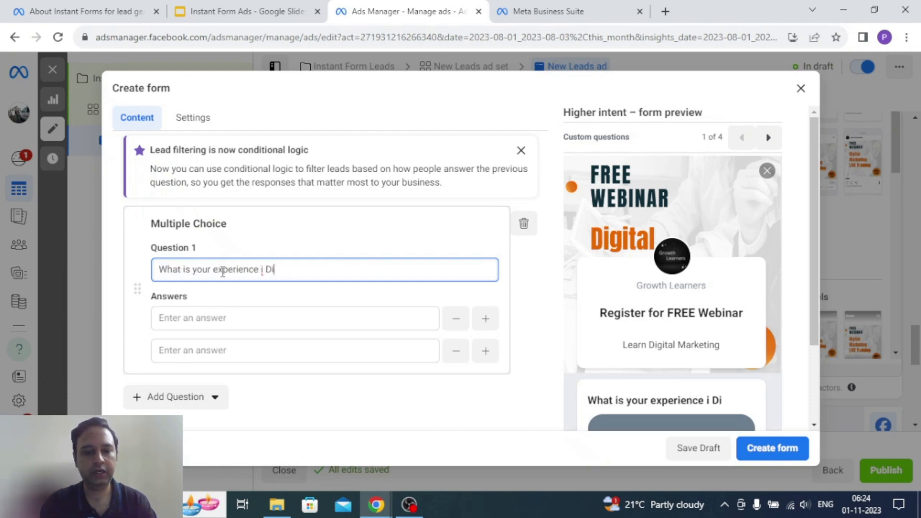
{"action": "type", "text": "gital Marketing"}
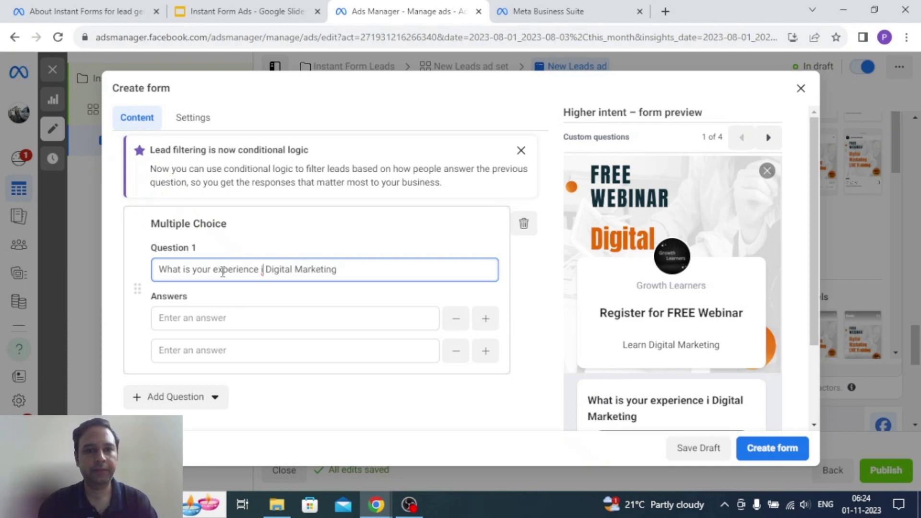
{"action": "type", "text": "n"}
Give the multiple choice question three answers: Beginner, Intermediate and Advanced.
{"action": "left_click", "coordinate": [204, 316]}
{"action": "scroll", "coordinate": [203, 316], "scroll_direction": "down", "scroll_amount": 3}
{"action": "left_click", "coordinate": [226, 186]}
{"action": "type", "text": "Beginner"}
{"action": "left_click", "coordinate": [216, 212]}
{"action": "type", "text": "Intermediate"}
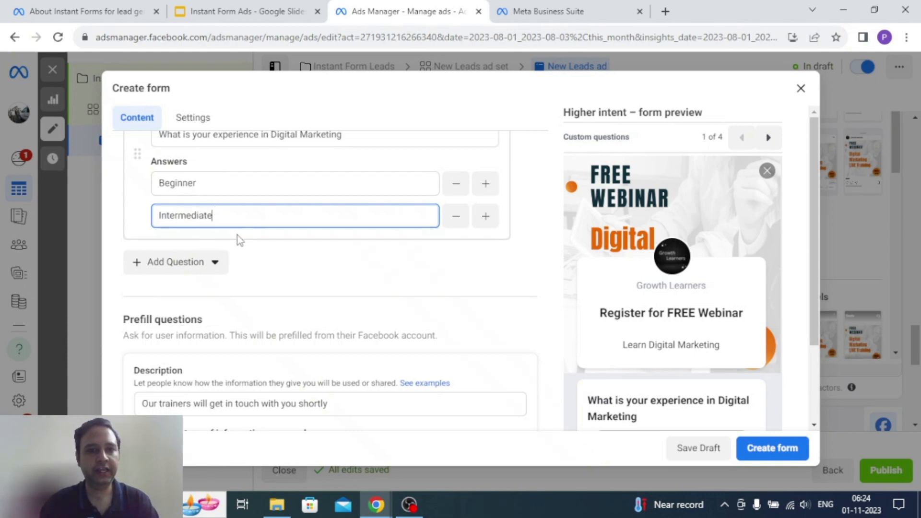
{"action": "scroll", "coordinate": [238, 238], "scroll_direction": "up", "scroll_amount": 1}
{"action": "left_click", "coordinate": [485, 293]}
{"action": "left_click", "coordinate": [235, 315]}
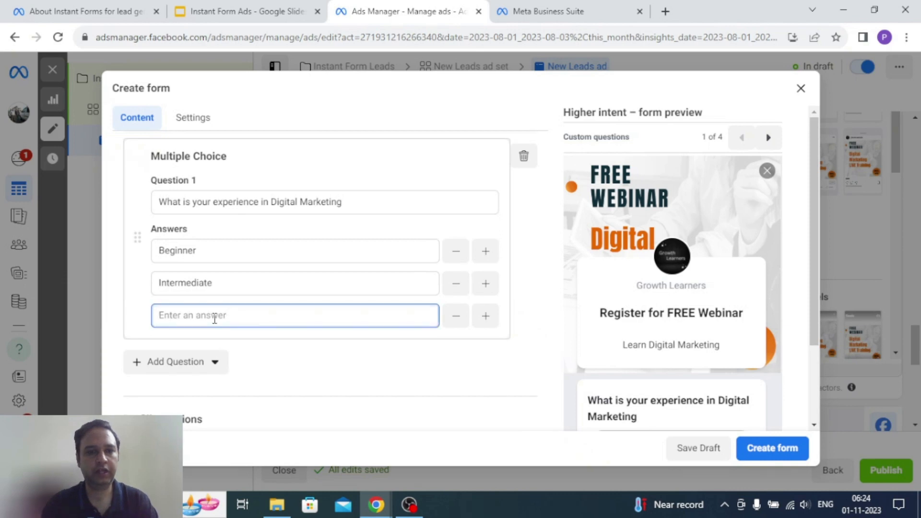
{"action": "type", "text": "Advanced"}
{"action": "left_click", "coordinate": [522, 297]}
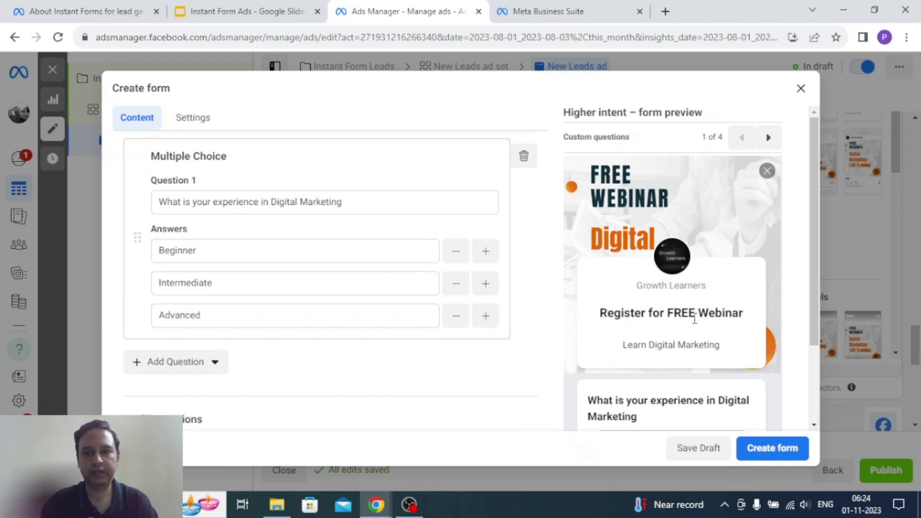
Add a short answer custom question reading "Which country are you located in?" and check it in the form preview.
{"action": "scroll", "coordinate": [694, 318], "scroll_direction": "down", "scroll_amount": 5}
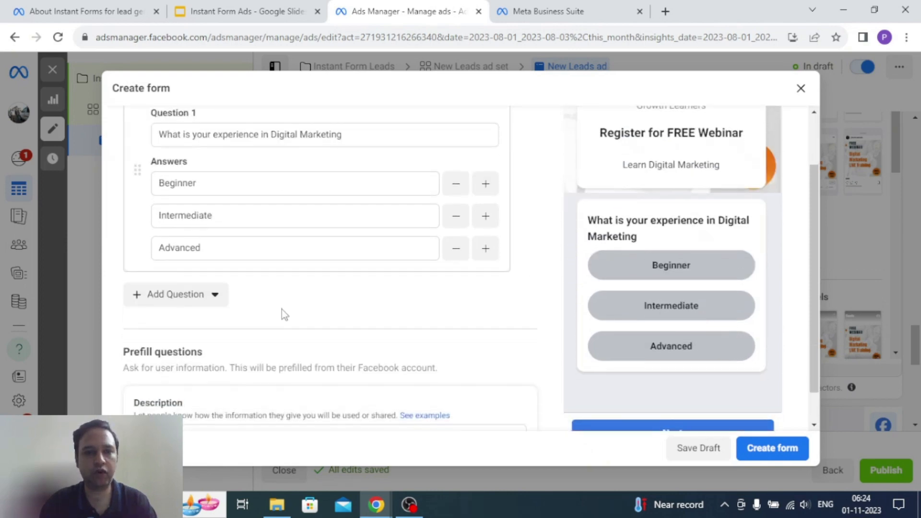
{"action": "left_click", "coordinate": [215, 296]}
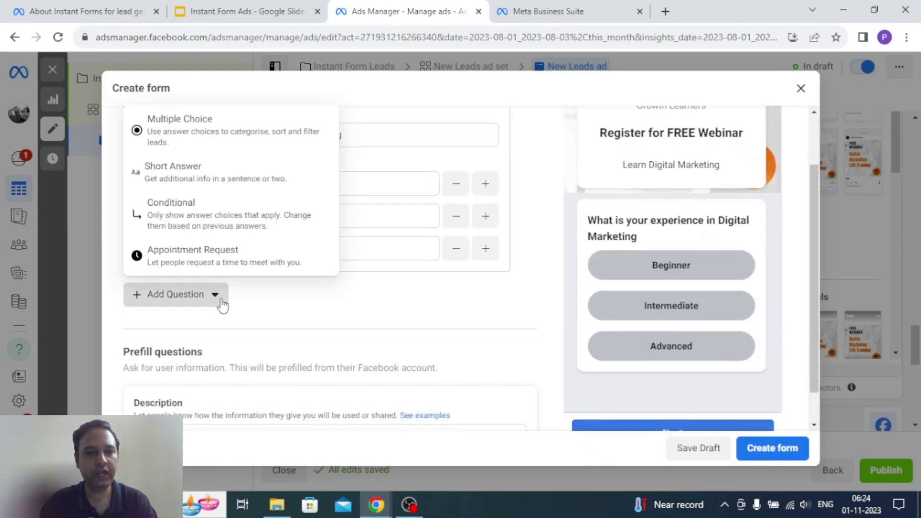
{"action": "left_click", "coordinate": [216, 175]}
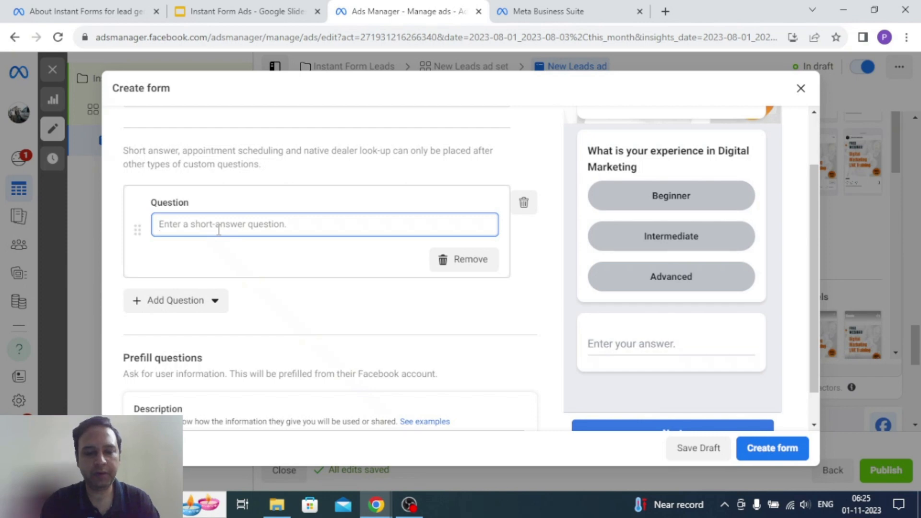
{"action": "type", "text": "Which  country are they o"}
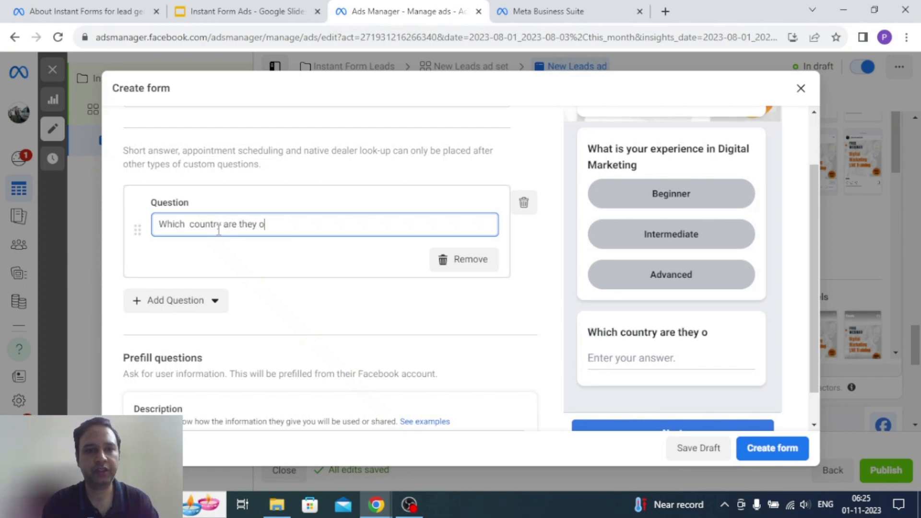
{"action": "key", "text": "BackSpace"}
{"action": "key", "text": "BackSpace"}
{"action": "key", "text": "BackSpace"}
{"action": "key", "text": "BackSpace"}
{"action": "key", "text": "BackSpace"}
{"action": "key", "text": "BackSpace"}
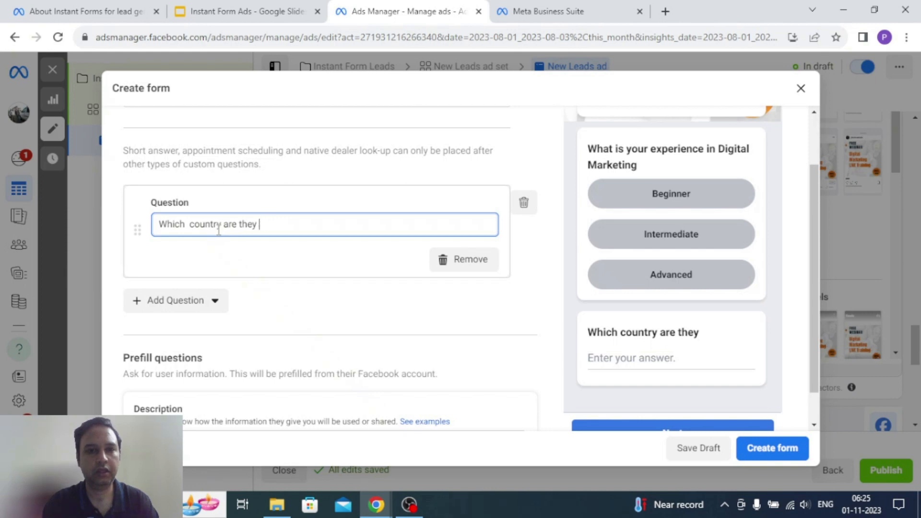
{"action": "type", "text": "you "}
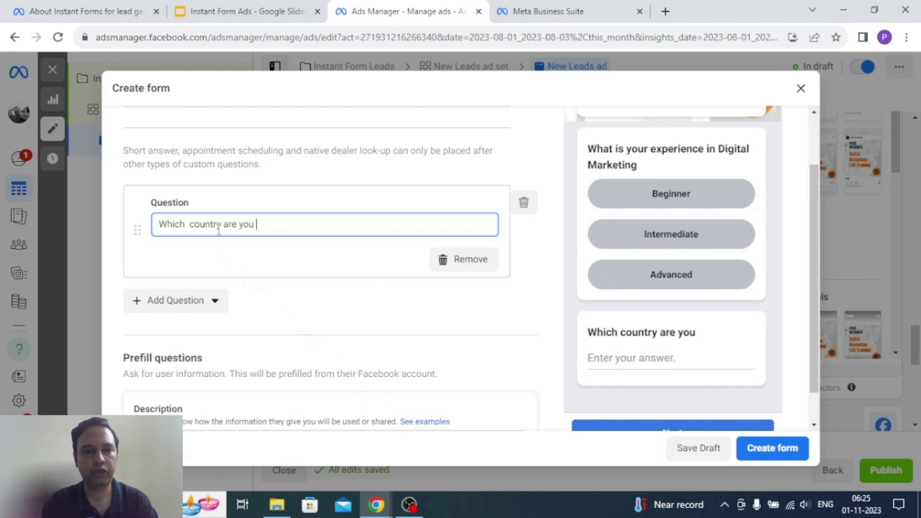
{"action": "type", "text": "located in?"}
{"action": "left_click", "coordinate": [554, 321]}
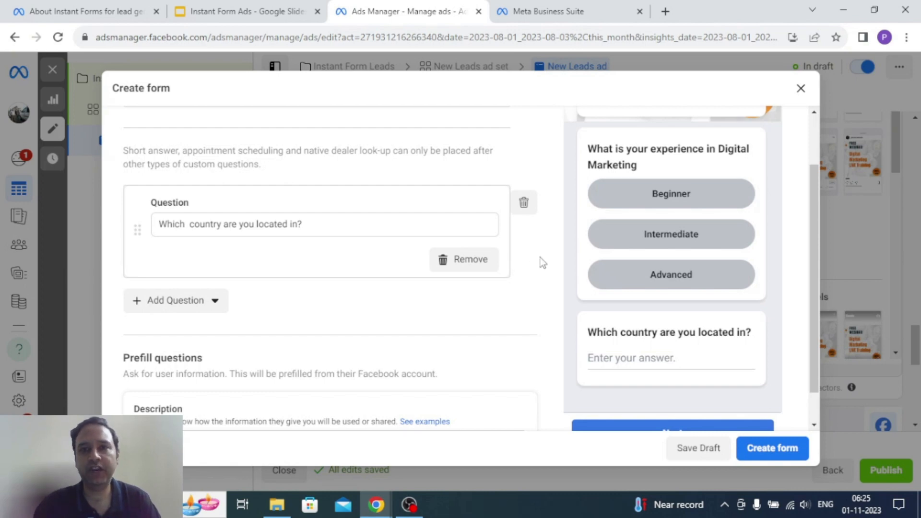
{"action": "scroll", "coordinate": [544, 257], "scroll_direction": "up", "scroll_amount": 3}
{"action": "scroll", "coordinate": [625, 264], "scroll_direction": "down", "scroll_amount": 3}
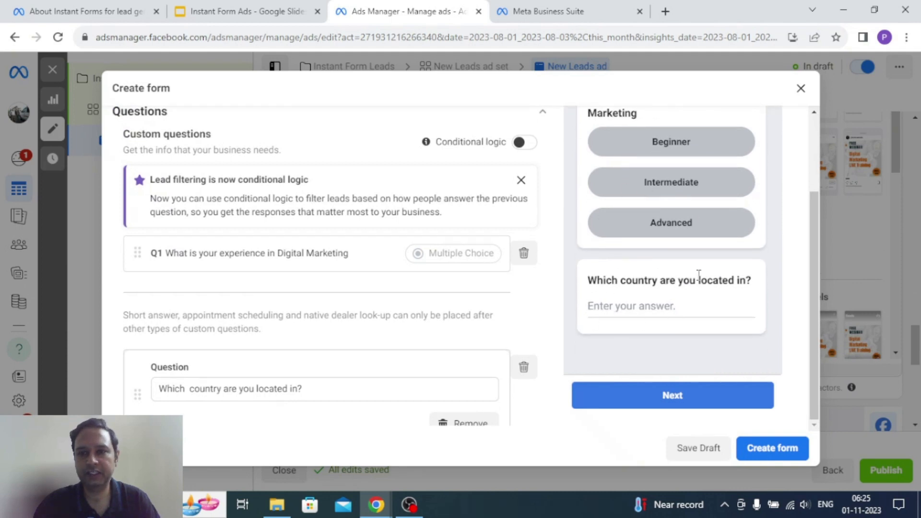
{"action": "scroll", "coordinate": [690, 272], "scroll_direction": "up", "scroll_amount": 5}
{"action": "scroll", "coordinate": [564, 227], "scroll_direction": "up", "scroll_amount": 2}
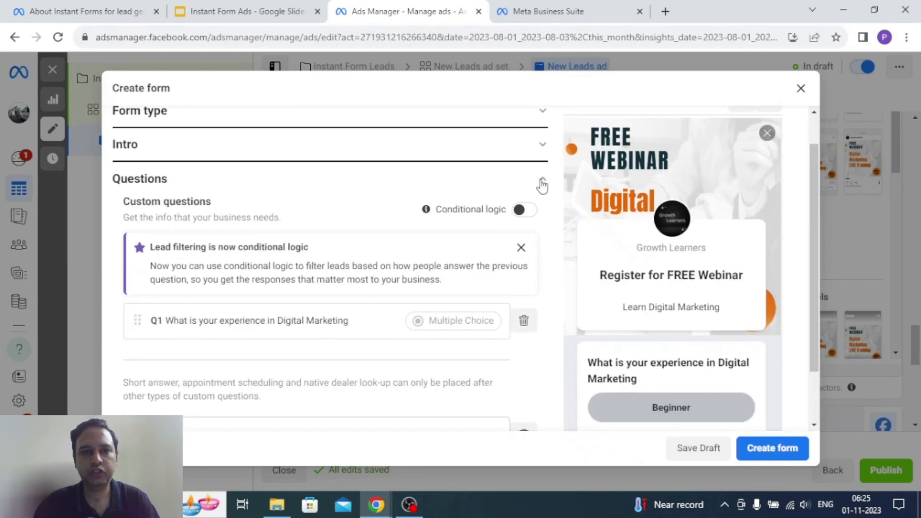
{"action": "left_click", "coordinate": [542, 183]}
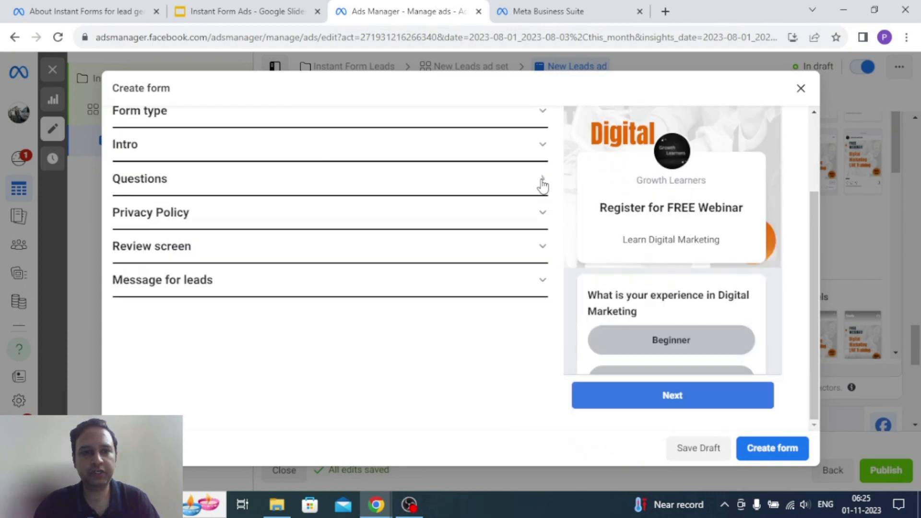
{"action": "left_click", "coordinate": [543, 217]}
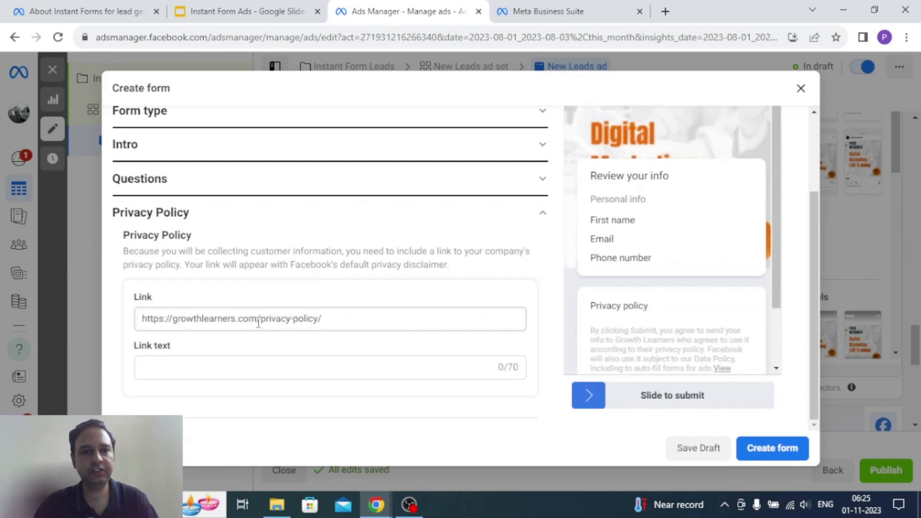
{"action": "left_click", "coordinate": [539, 218]}
{"action": "left_click", "coordinate": [540, 218]}
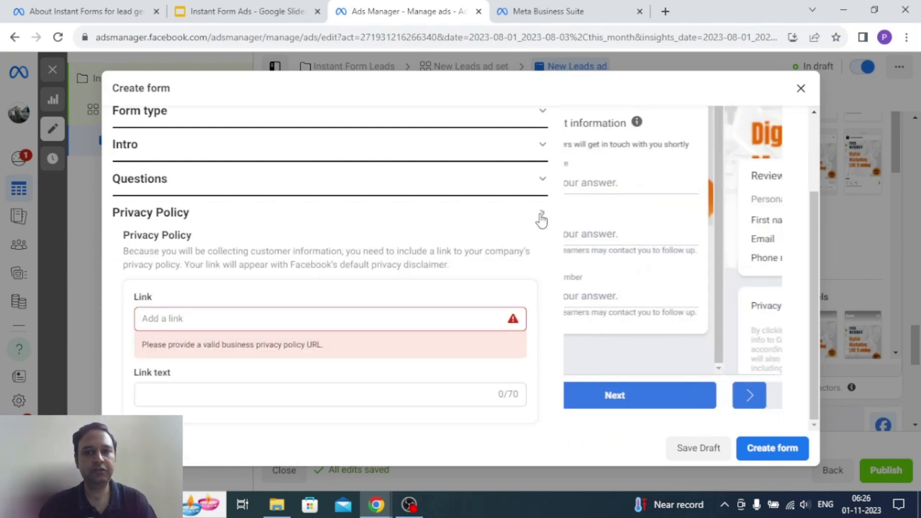
{"action": "left_click_drag", "start_coordinate": [124, 251], "coordinate": [177, 267]}
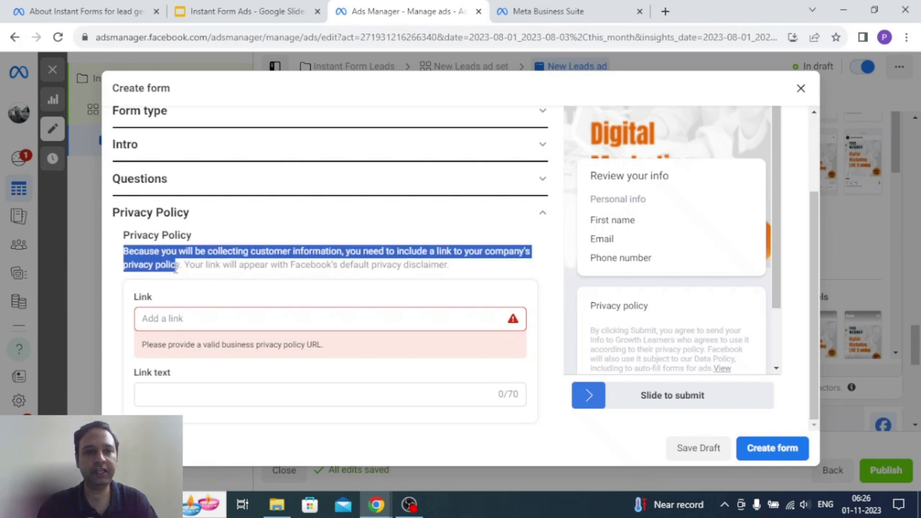
{"action": "left_click", "coordinate": [177, 267]}
{"action": "key", "text": "alt+Tab"}
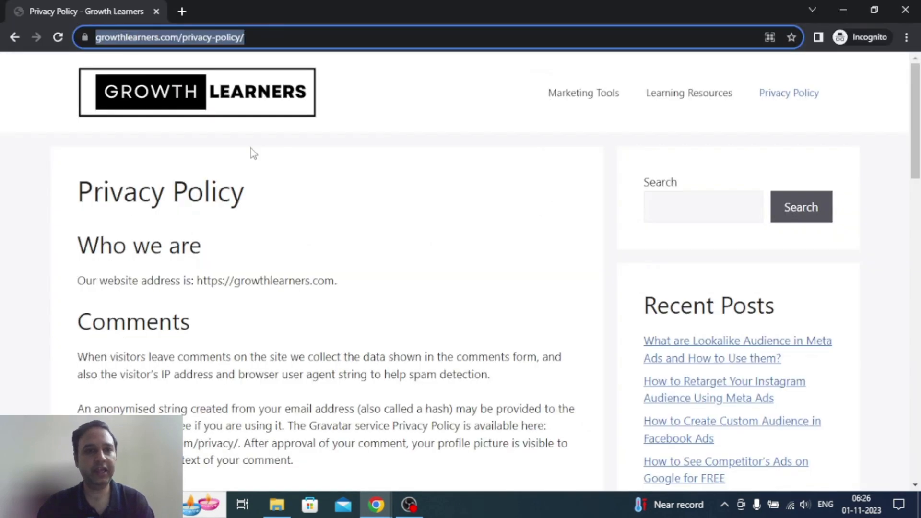
{"action": "key", "text": "alt+Tab"}
{"action": "left_click", "coordinate": [204, 319]}
{"action": "type", "text": "https://growthlearners.com/privacy-policy/"}
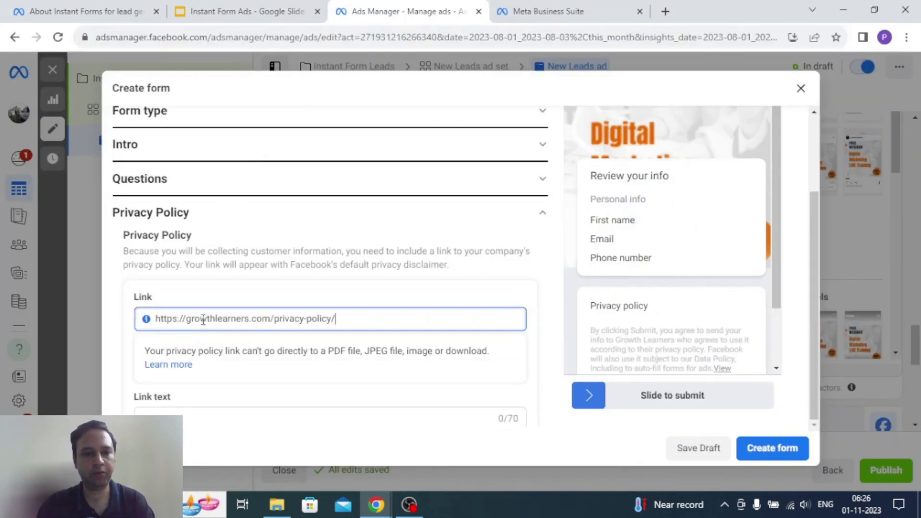
{"action": "scroll", "coordinate": [539, 160], "scroll_direction": "down", "scroll_amount": 1}
{"action": "left_click", "coordinate": [541, 160]}
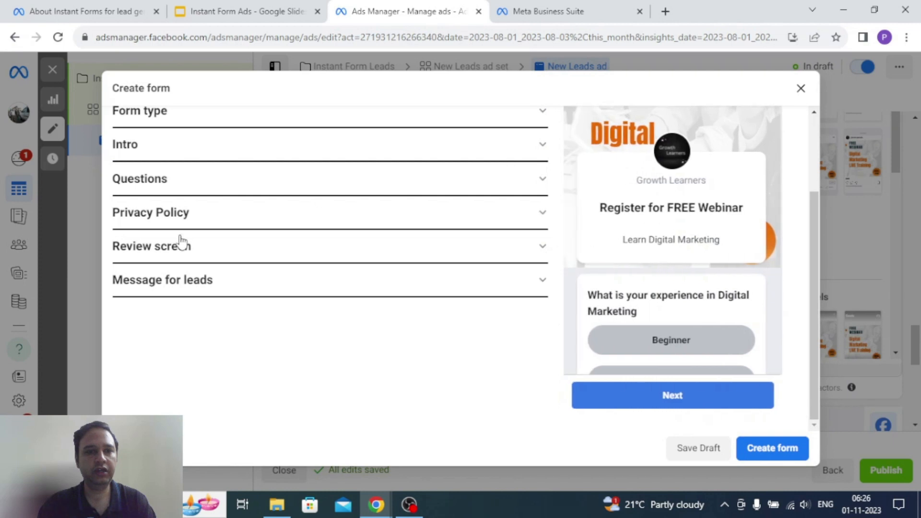
Examine the Review screen explanation, the form type options and the preview of the review page with its privacy disclaimer.
{"action": "left_click", "coordinate": [226, 250]}
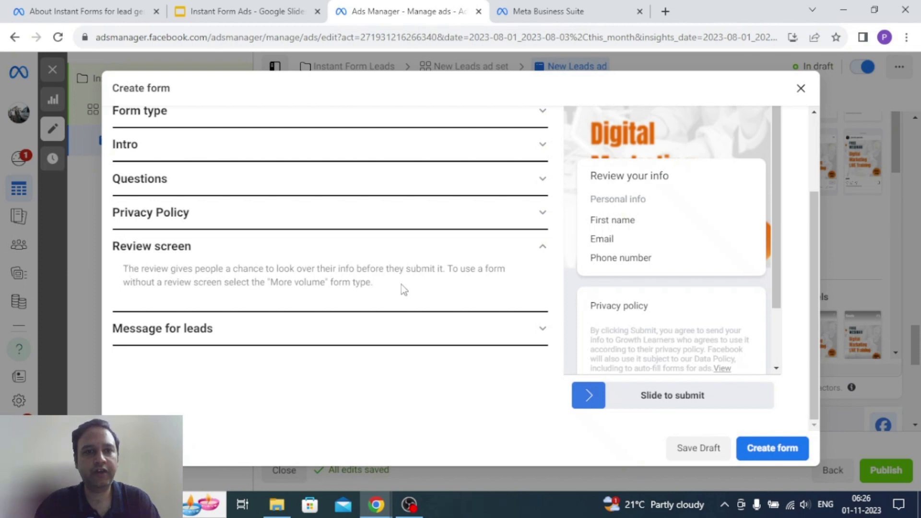
{"action": "scroll", "coordinate": [448, 283], "scroll_direction": "up", "scroll_amount": 1}
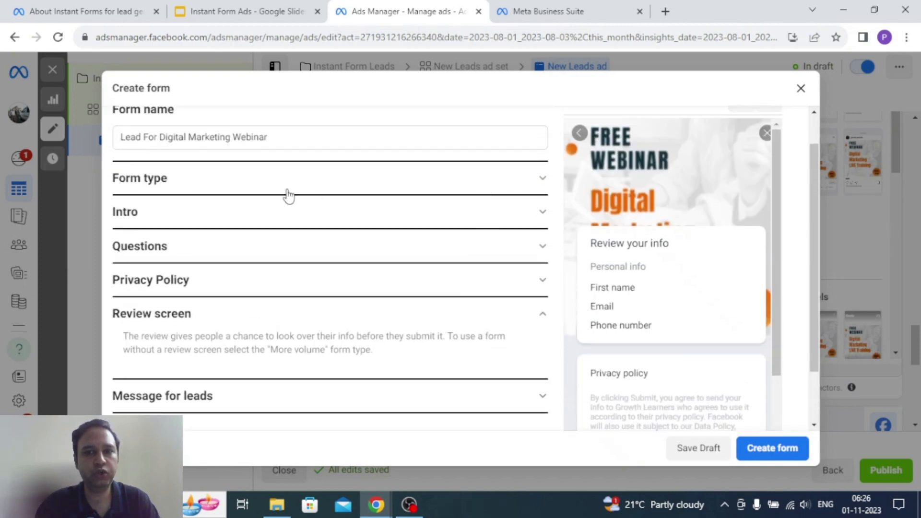
{"action": "left_click", "coordinate": [181, 183]}
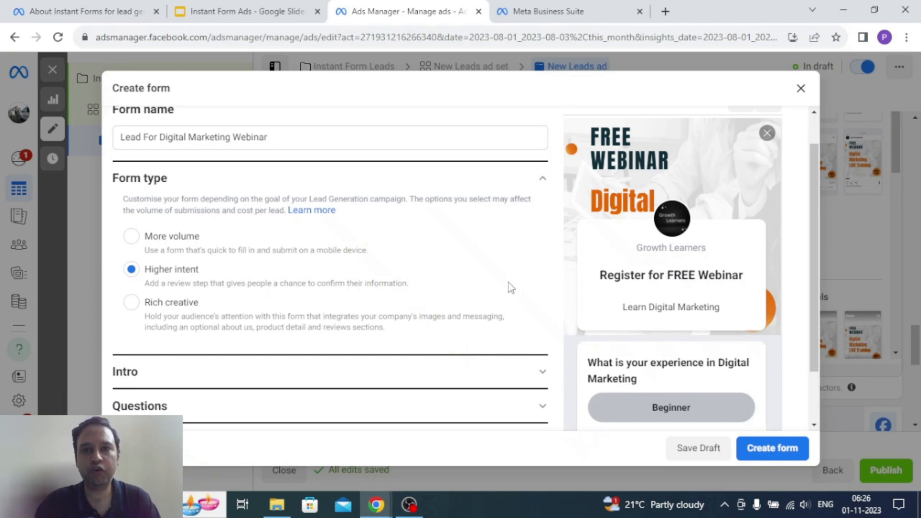
{"action": "left_click", "coordinate": [540, 180]}
{"action": "left_click", "coordinate": [198, 310]}
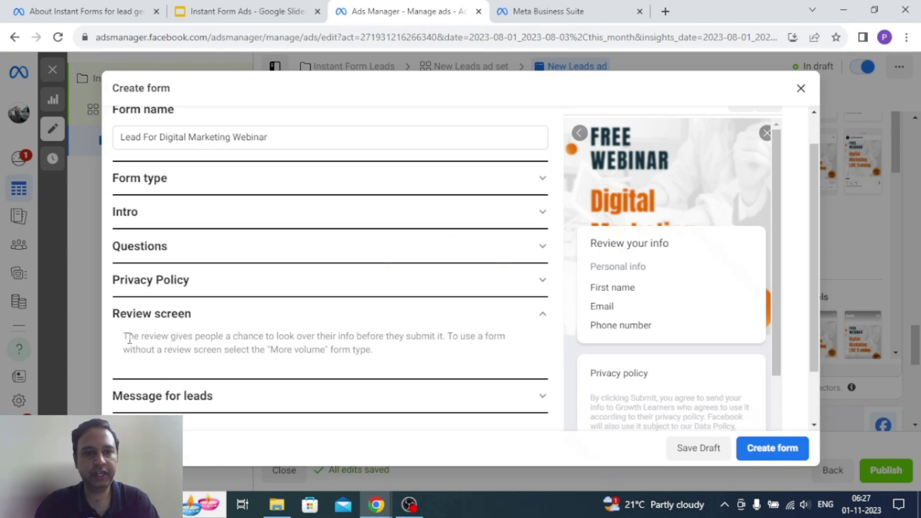
{"action": "left_click_drag", "start_coordinate": [125, 338], "coordinate": [424, 355]}
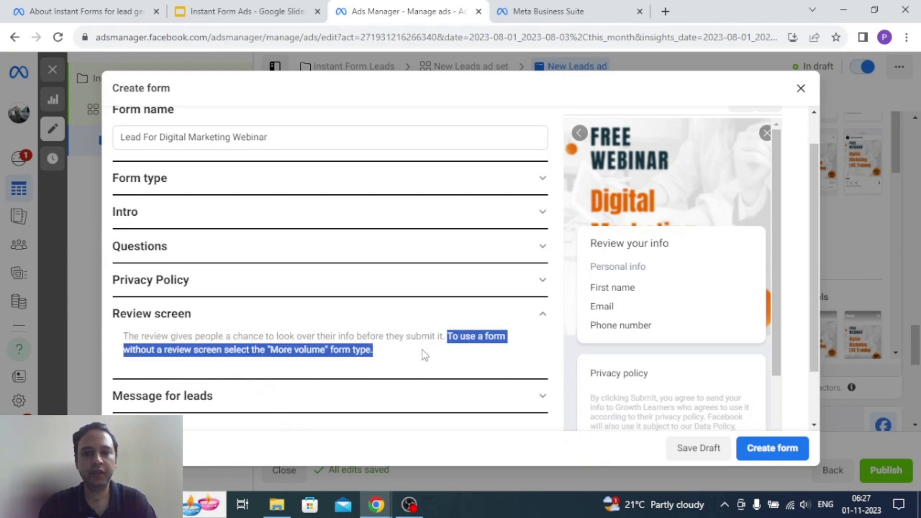
{"action": "left_click", "coordinate": [398, 353]}
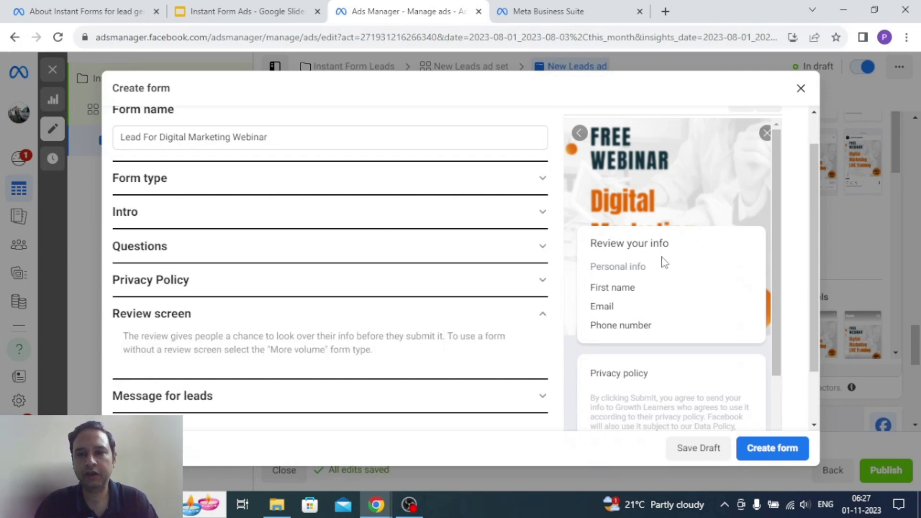
{"action": "scroll", "coordinate": [670, 252], "scroll_direction": "down", "scroll_amount": 1}
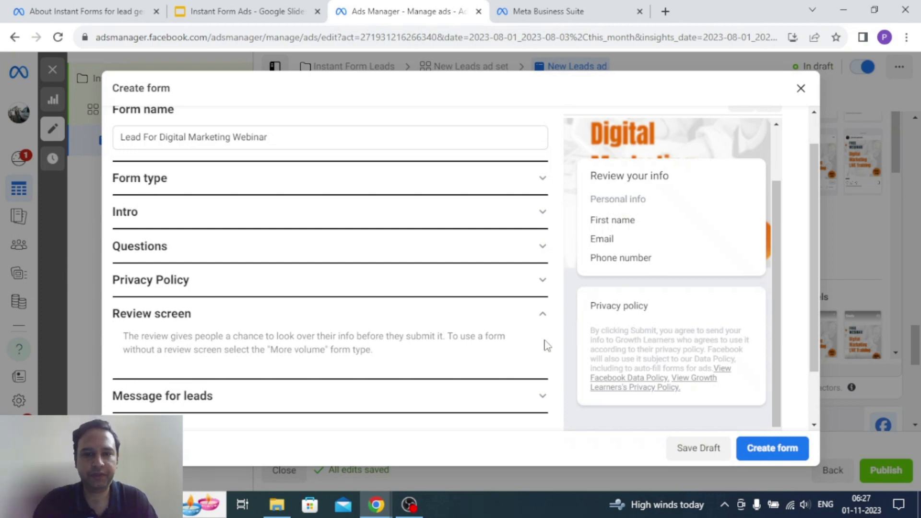
{"action": "left_click", "coordinate": [543, 319]}
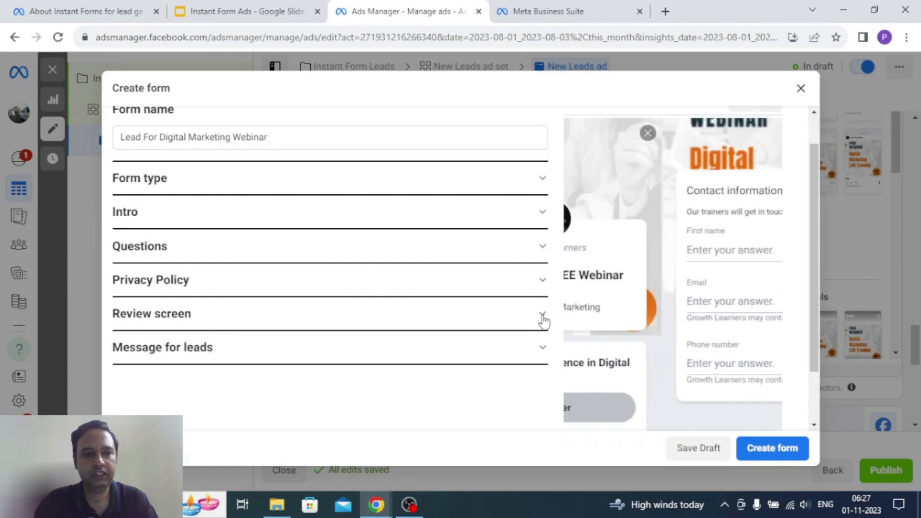
Examine the headline and description of the message for leads and compare them with the completion page preview.
{"action": "scroll", "coordinate": [516, 341], "scroll_direction": "down", "scroll_amount": 2}
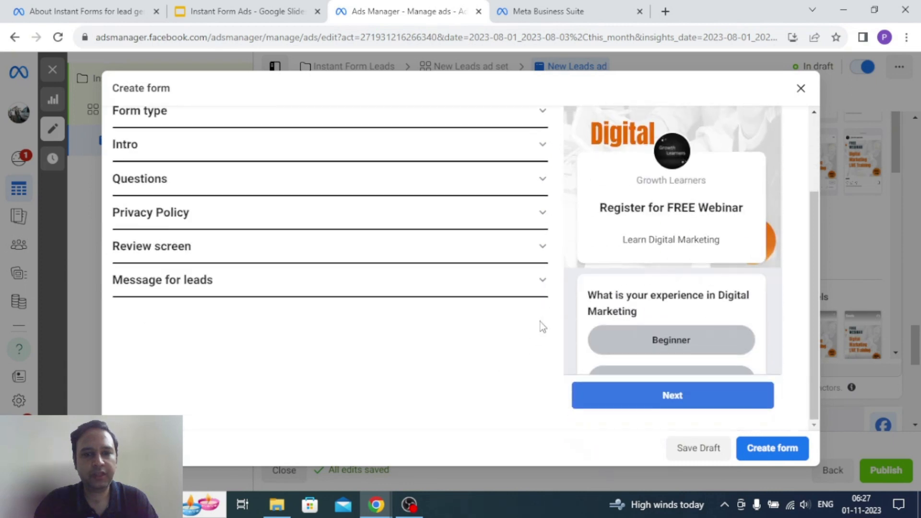
{"action": "left_click", "coordinate": [542, 282]}
{"action": "scroll", "coordinate": [308, 326], "scroll_direction": "down", "scroll_amount": 2}
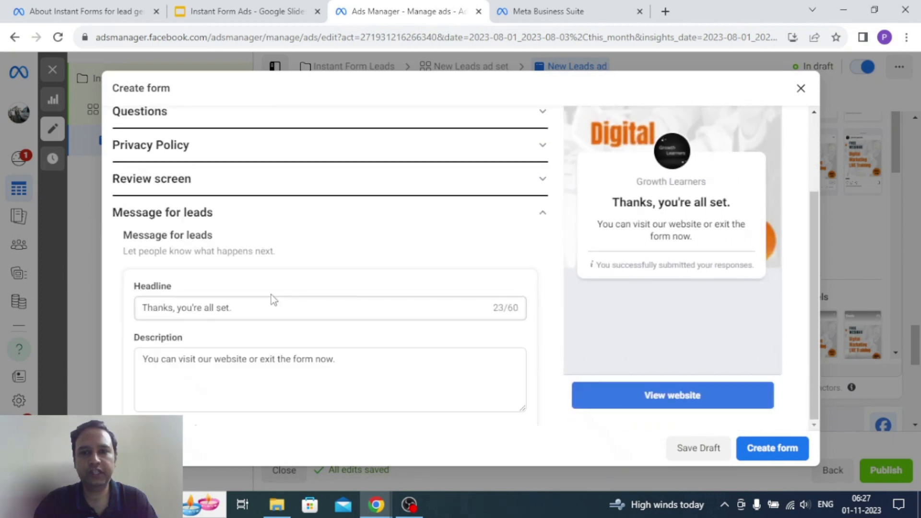
{"action": "left_click", "coordinate": [259, 308]}
{"action": "left_click_drag", "start_coordinate": [259, 309], "coordinate": [132, 306]}
{"action": "left_click_drag", "start_coordinate": [358, 360], "coordinate": [138, 359]}
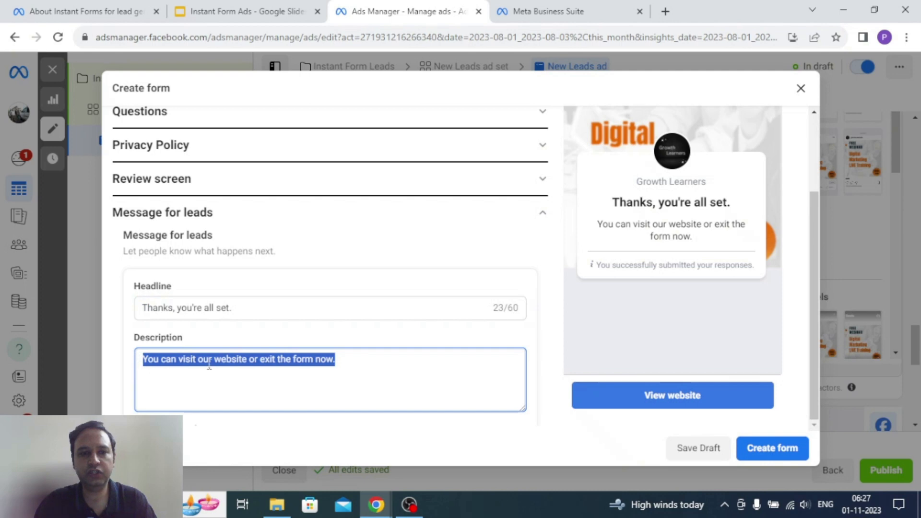
{"action": "left_click_drag", "start_coordinate": [599, 224], "coordinate": [703, 243]}
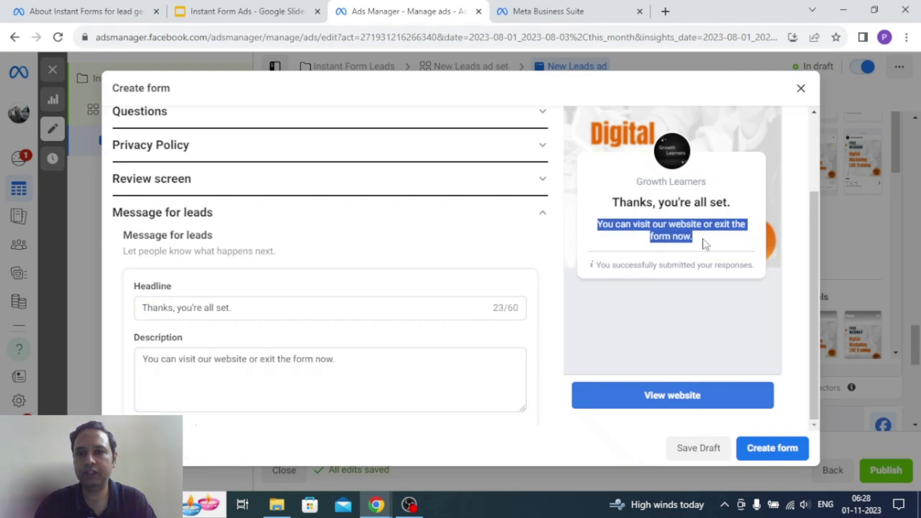
{"action": "left_click", "coordinate": [365, 365]}
{"action": "left_click_drag", "start_coordinate": [331, 363], "coordinate": [119, 360]}
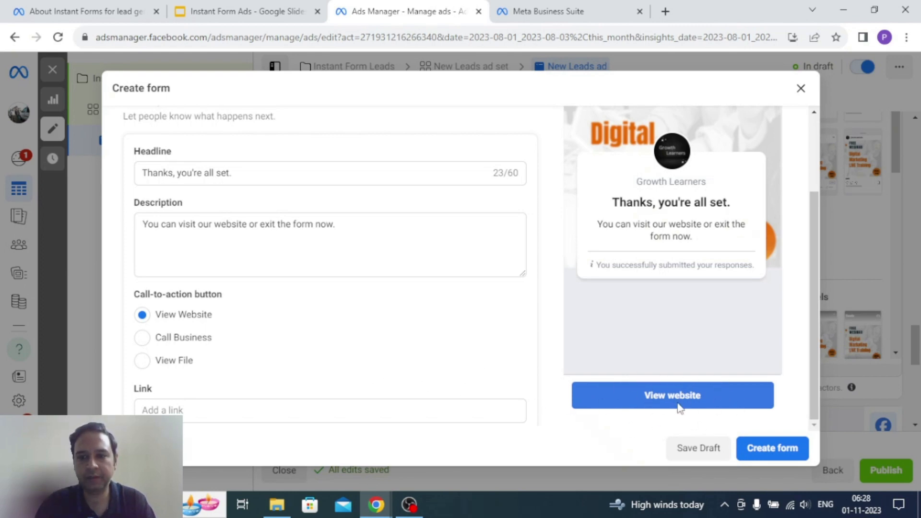
{"action": "left_click", "coordinate": [169, 410]}
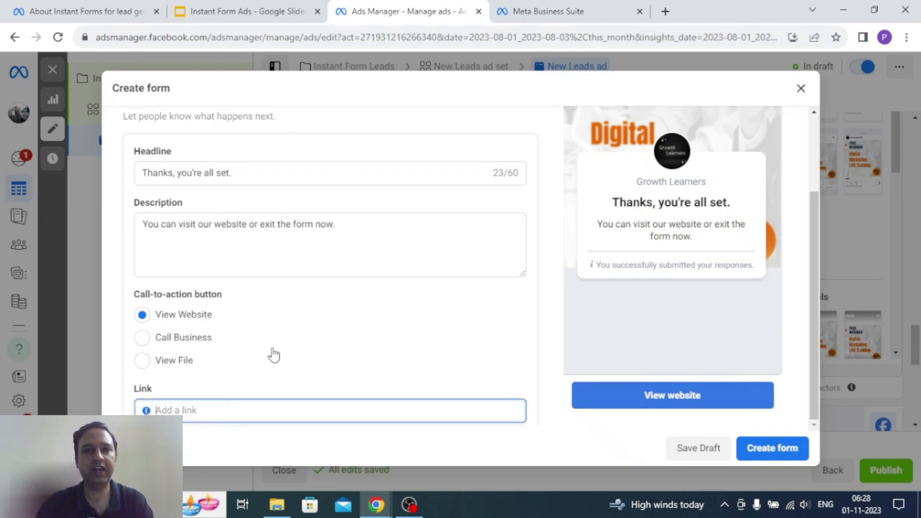
{"action": "key", "text": "alt+Tab"}
{"action": "key", "text": "alt+Tab"}
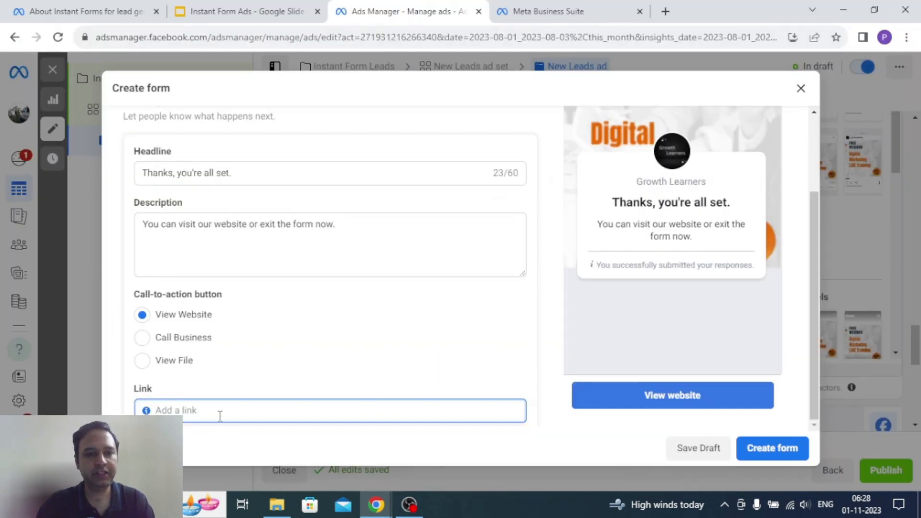
{"action": "type", "text": "https://growthlearners.com/"}
{"action": "left_click", "coordinate": [543, 385]}
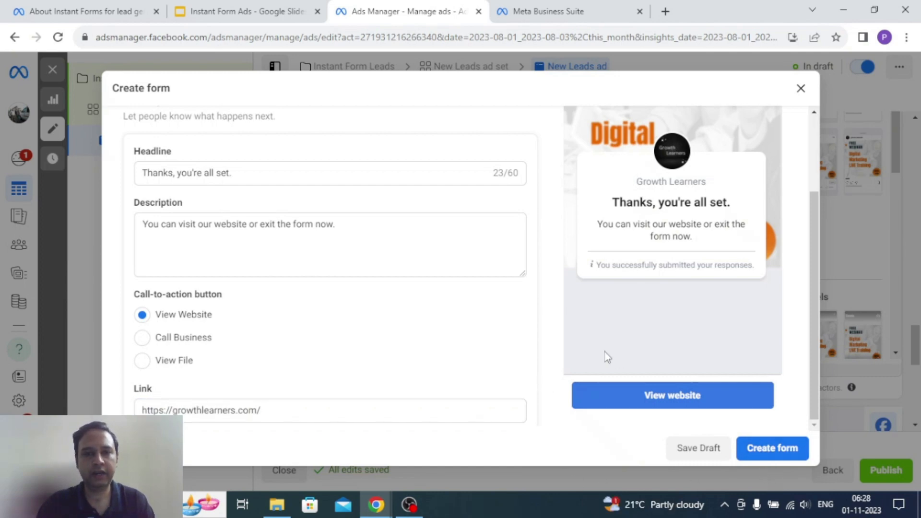
Create the instant form and publish the leads ad.
{"action": "left_click", "coordinate": [770, 448]}
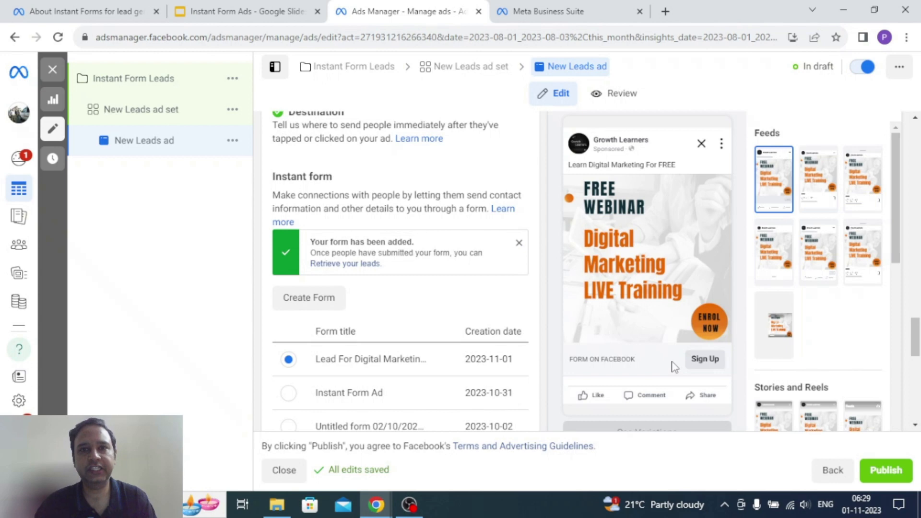
{"action": "left_click", "coordinate": [873, 479]}
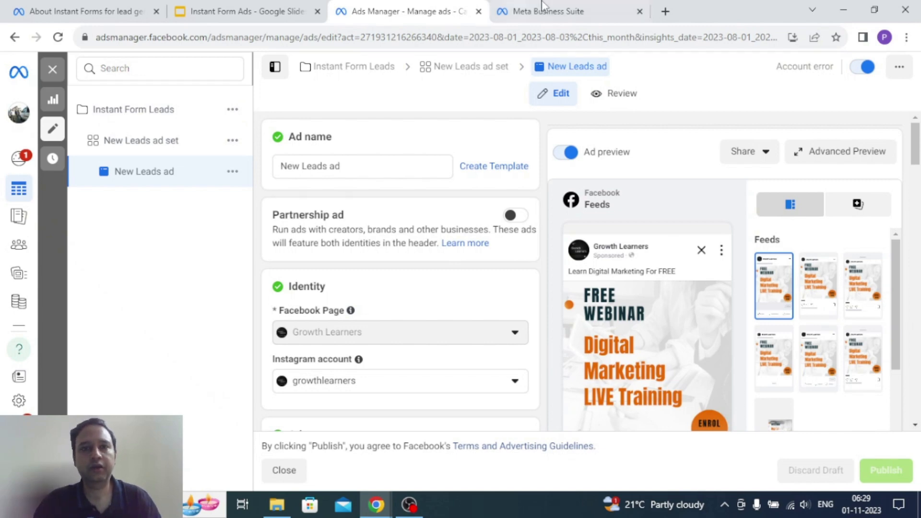
Switch to Meta Business Suite and open the Instant Forms tool to list the lead ads forms.
{"action": "left_click", "coordinate": [546, 11]}
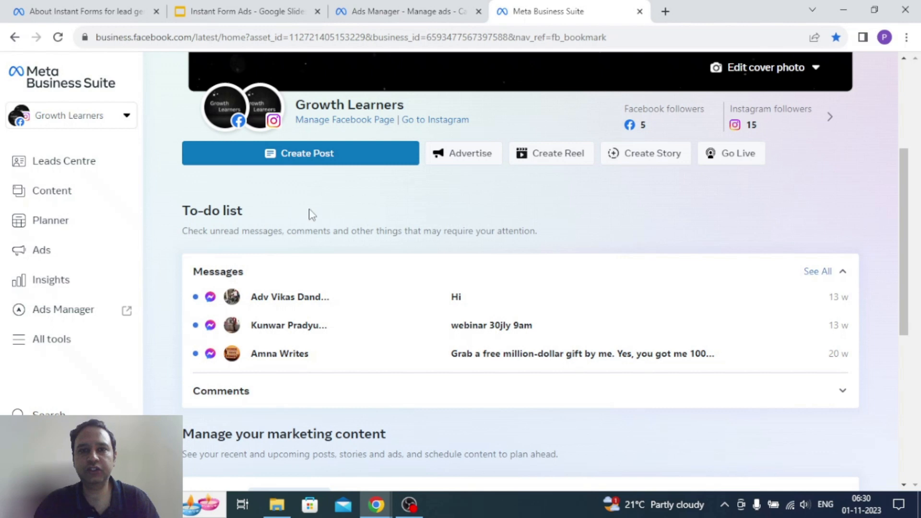
{"action": "scroll", "coordinate": [311, 219], "scroll_direction": "down", "scroll_amount": 6}
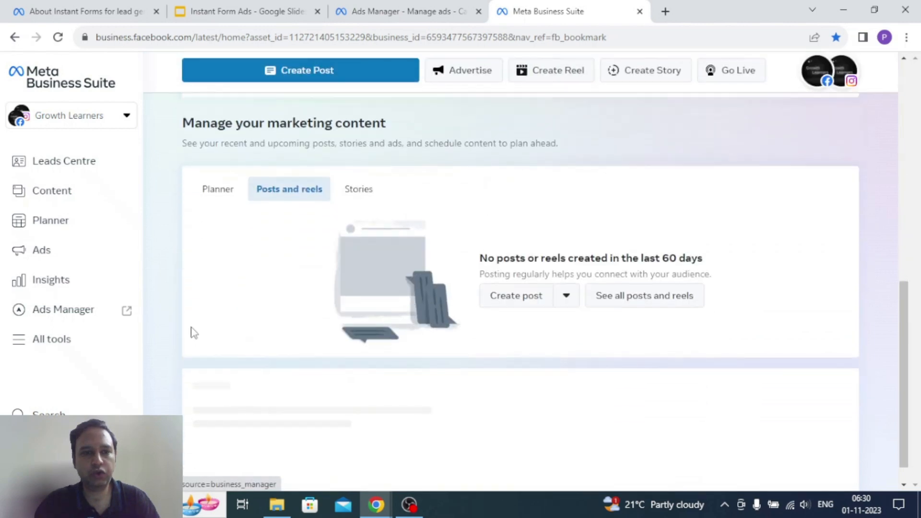
{"action": "left_click", "coordinate": [25, 341]}
{"action": "scroll", "coordinate": [421, 294], "scroll_direction": "down", "scroll_amount": 5}
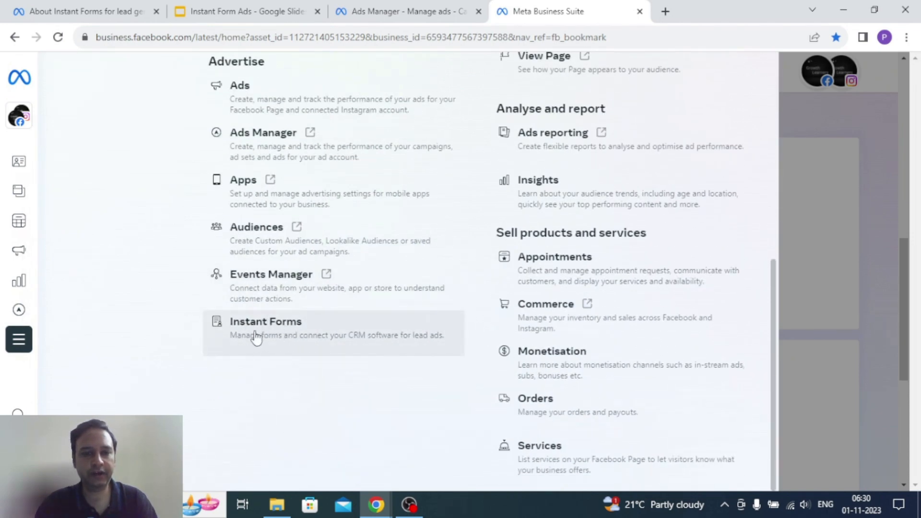
{"action": "left_click", "coordinate": [281, 334]}
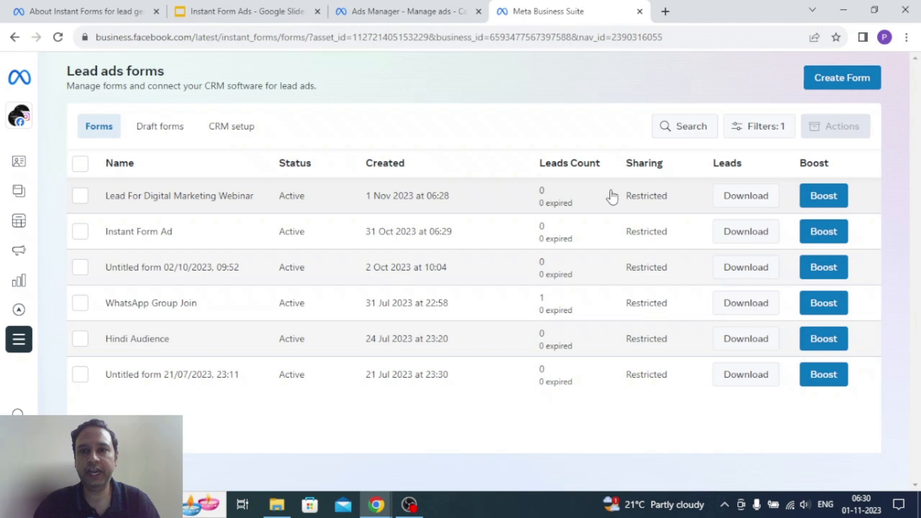
Open the lead download options for the "Lead For Digital Marketing Webinar" form and review them.
{"action": "left_click", "coordinate": [746, 198]}
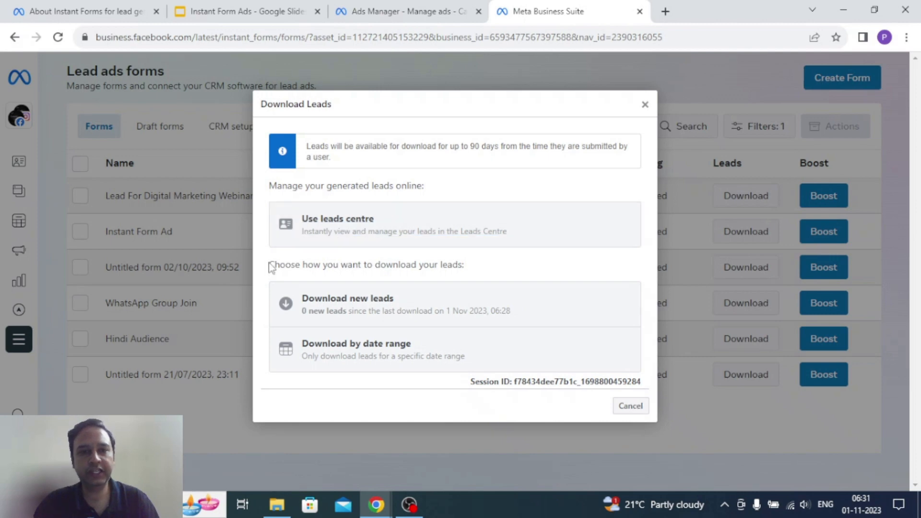
{"action": "left_click_drag", "start_coordinate": [271, 265], "coordinate": [465, 261]}
{"action": "left_click", "coordinate": [507, 268]}
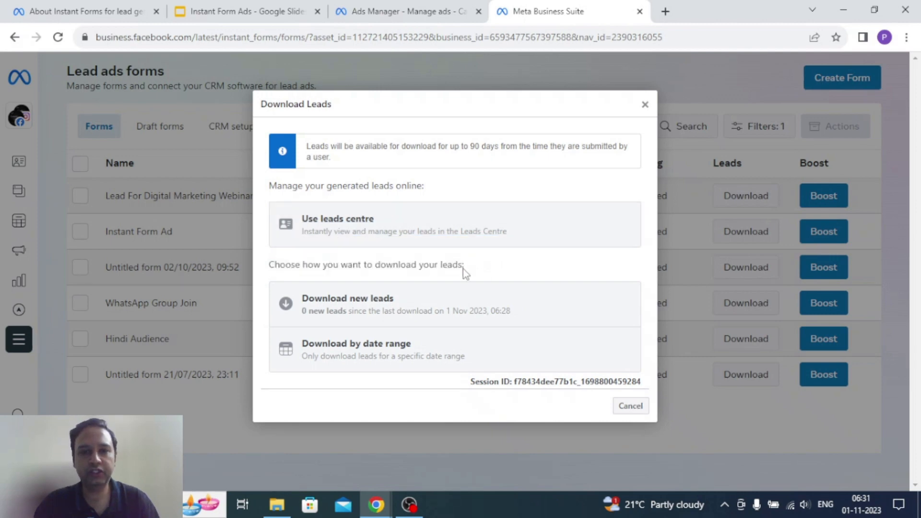